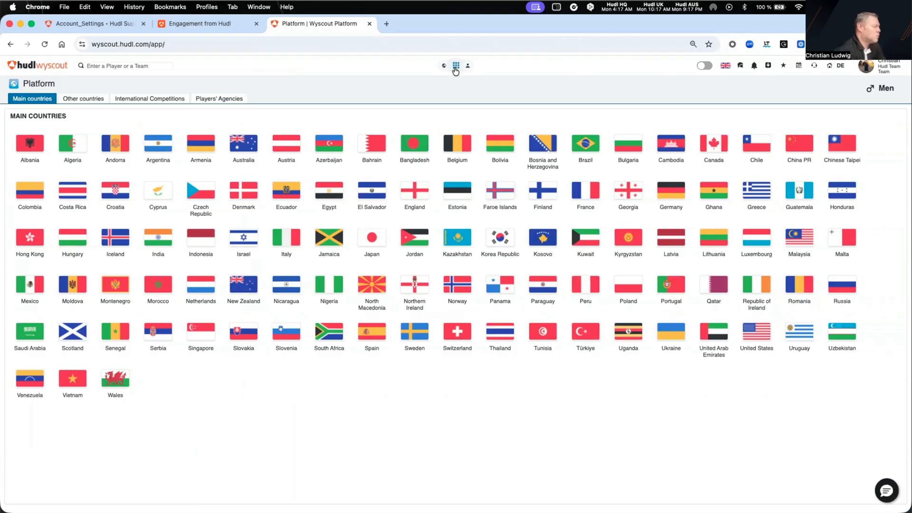
Open Advanced Search and add the Age, Height and Birth country filters to the filter selection
{"action": "left_click", "coordinate": [456, 67]}
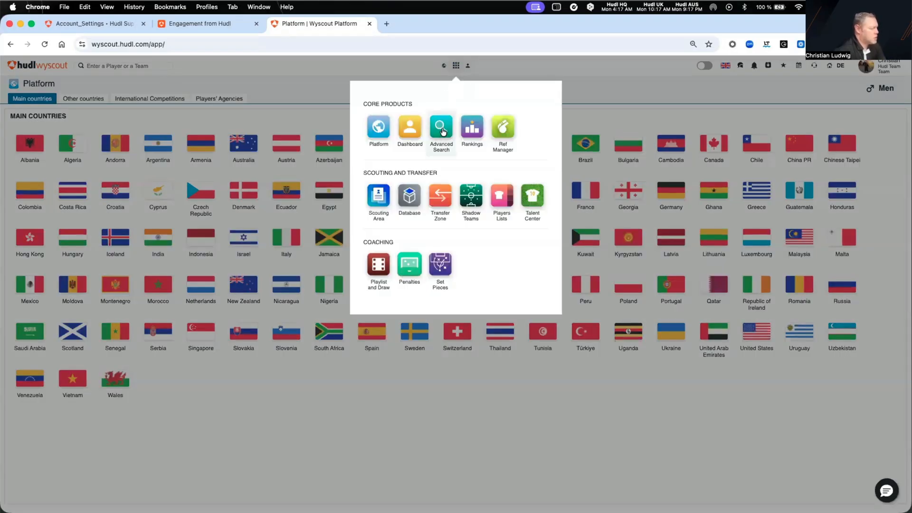
{"action": "left_click", "coordinate": [441, 129]}
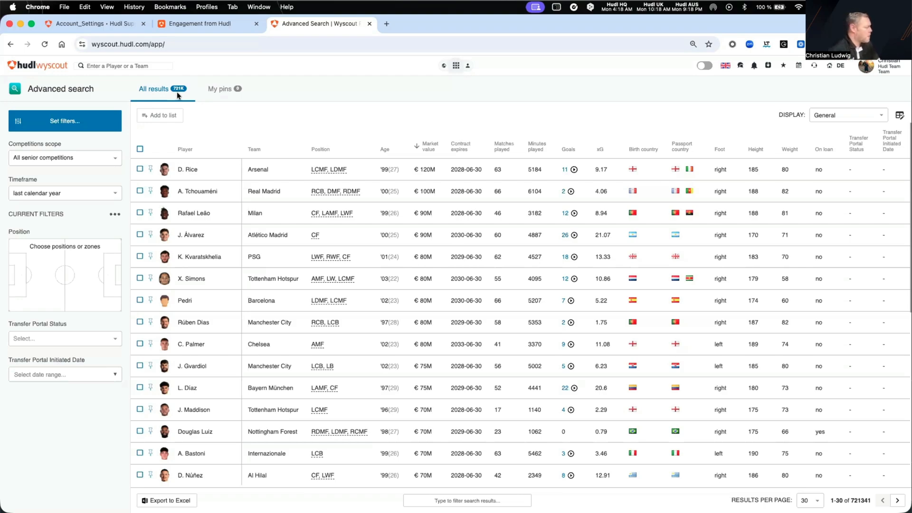
{"action": "left_click", "coordinate": [70, 123]}
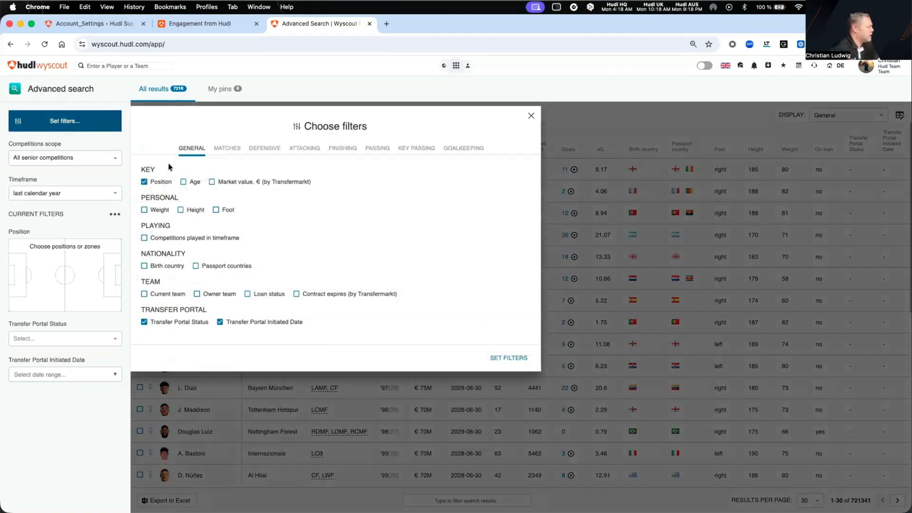
{"action": "left_click", "coordinate": [184, 183]}
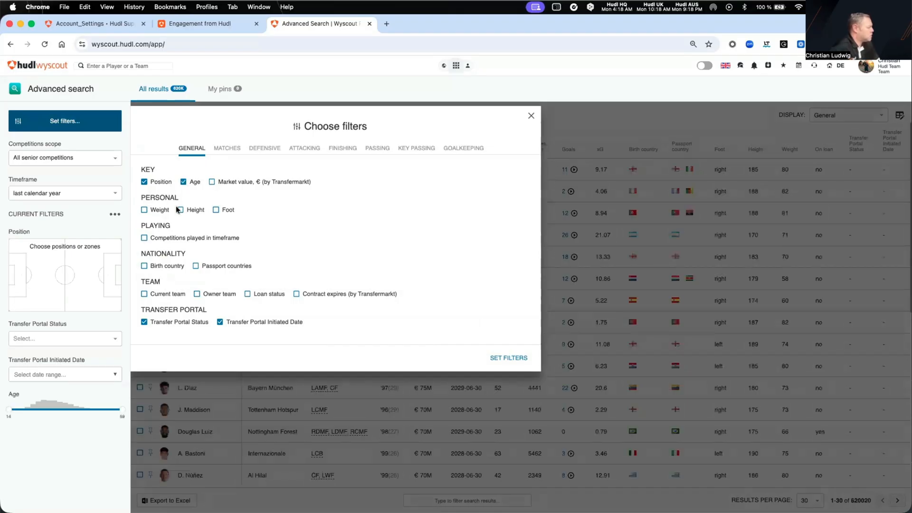
{"action": "left_click", "coordinate": [180, 210]}
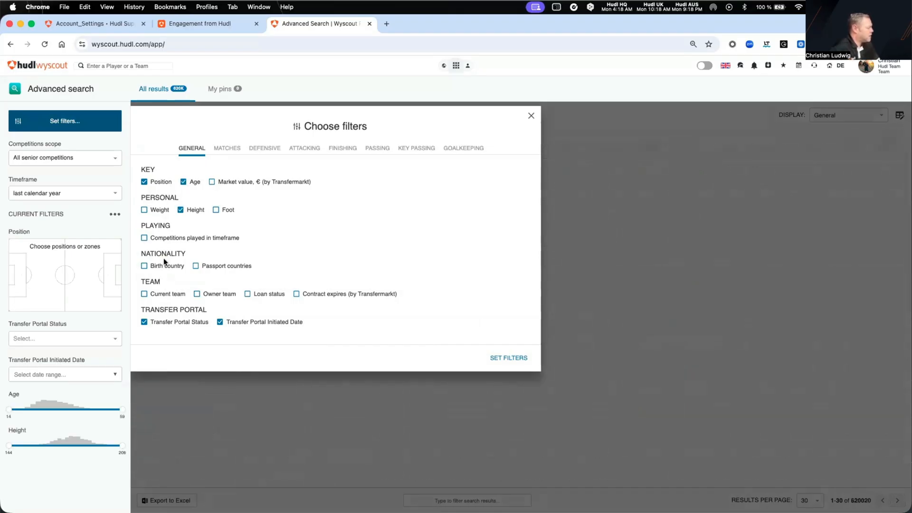
{"action": "left_click", "coordinate": [145, 267]}
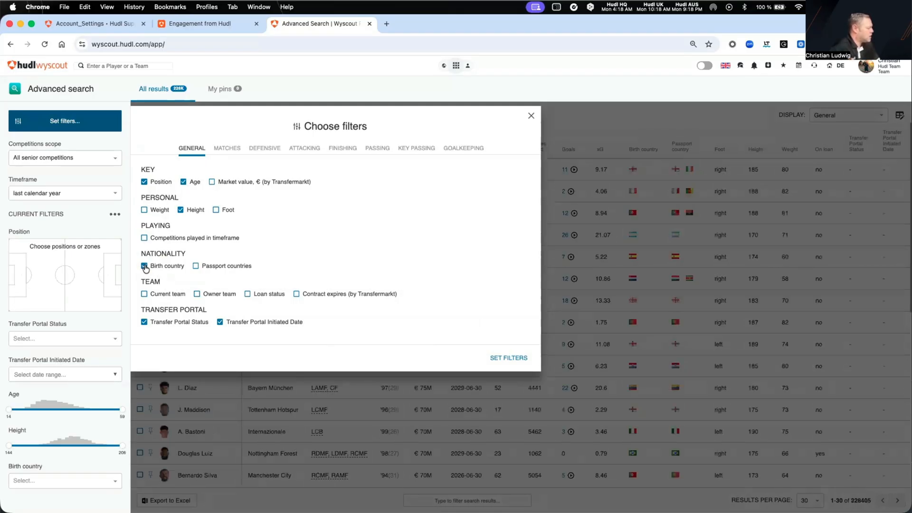
Add the Goals and xG per 90 match filters
{"action": "left_click", "coordinate": [235, 151]}
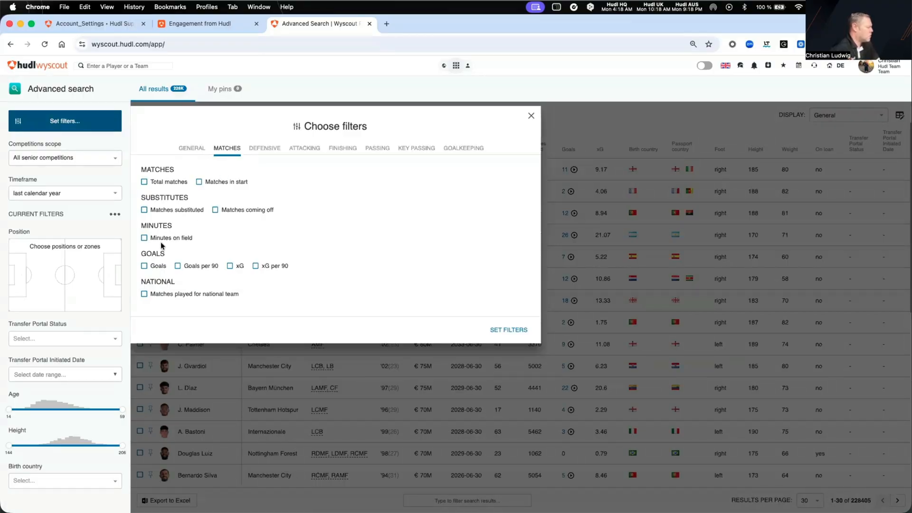
{"action": "left_click", "coordinate": [145, 266]}
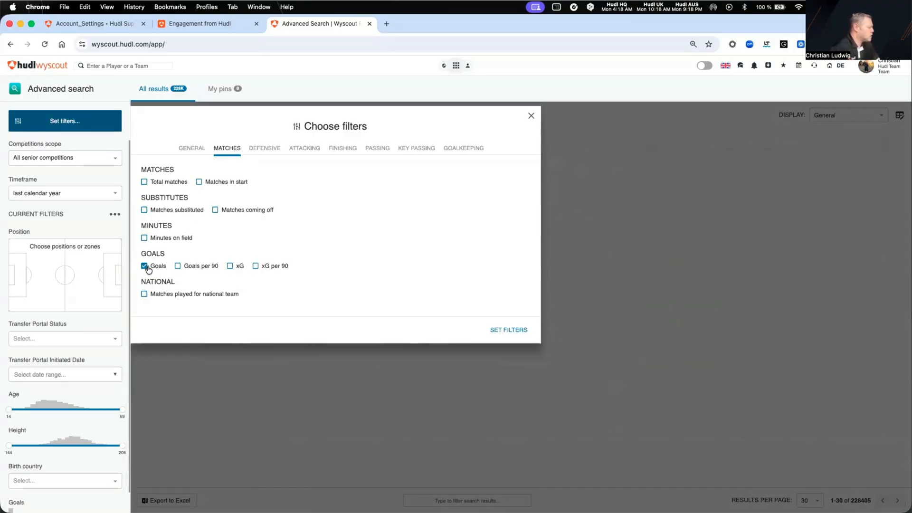
{"action": "left_click", "coordinate": [259, 265]}
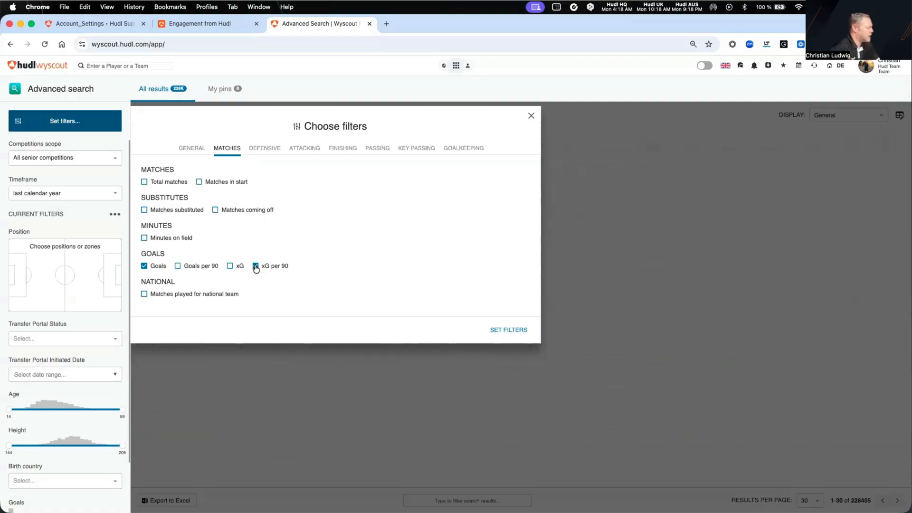
Add the attacking filters Offensive duels per 90 and Offensive duels won, %, plus the finishing filter Shots, and apply the filter selection
{"action": "left_click", "coordinate": [301, 148]}
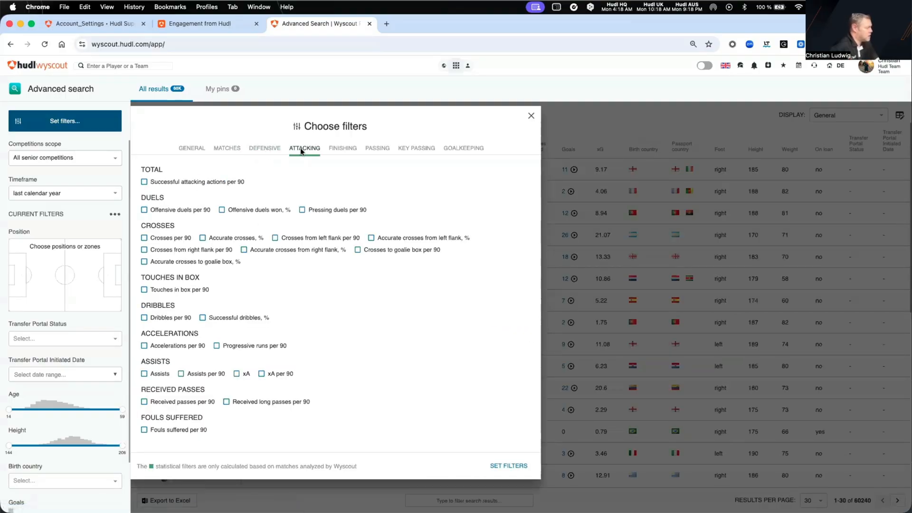
{"action": "left_click", "coordinate": [152, 210]}
{"action": "left_click", "coordinate": [222, 210]}
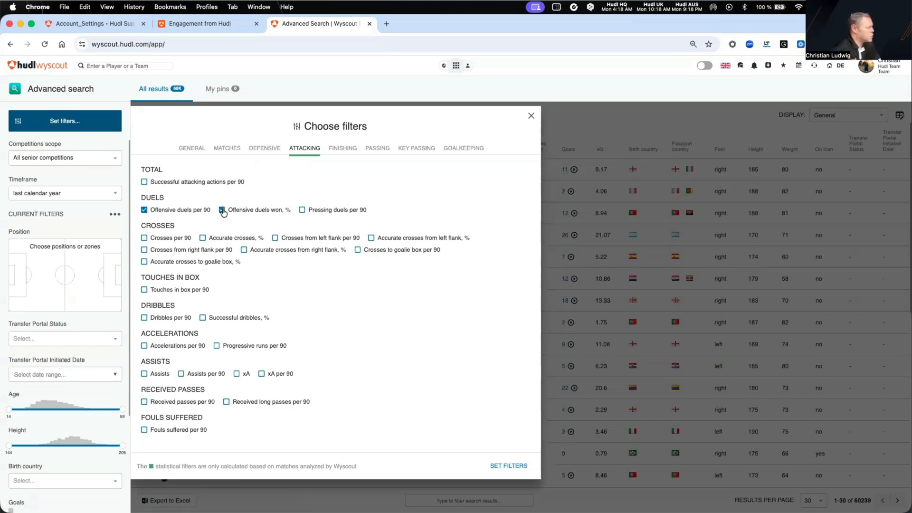
{"action": "left_click", "coordinate": [347, 149]}
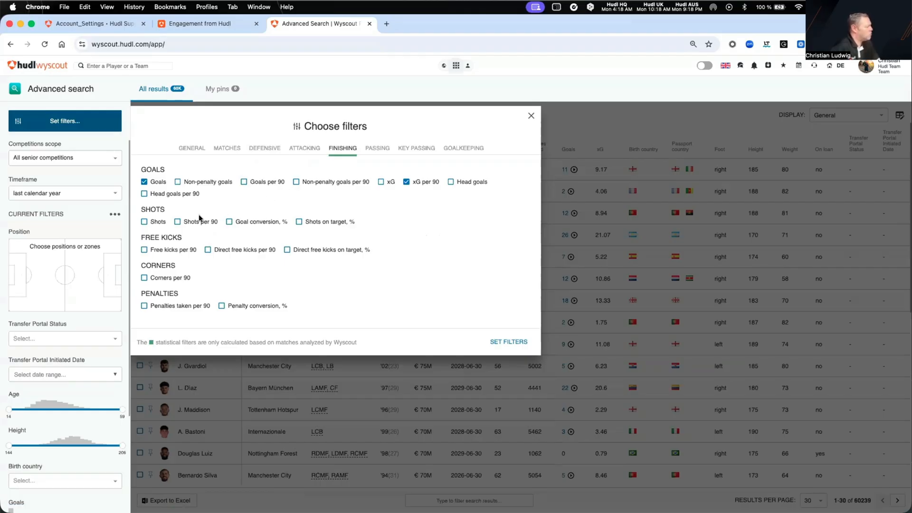
{"action": "left_click", "coordinate": [145, 221]}
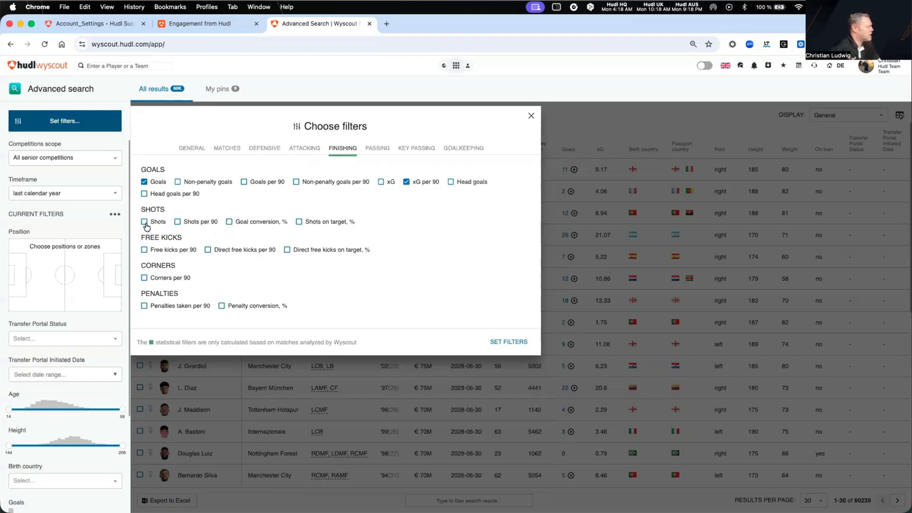
{"action": "left_click", "coordinate": [503, 344]}
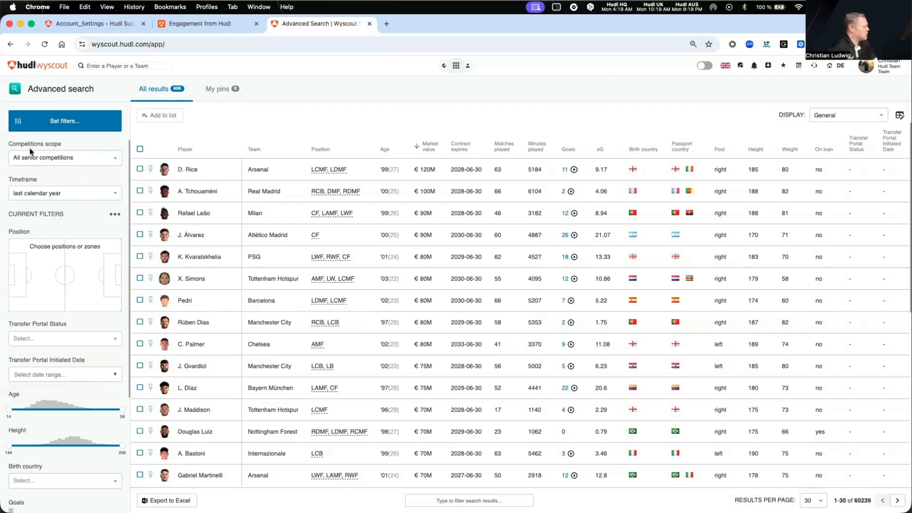
Set the competitions scope to England's Non League Premier
{"action": "left_click", "coordinate": [45, 156]}
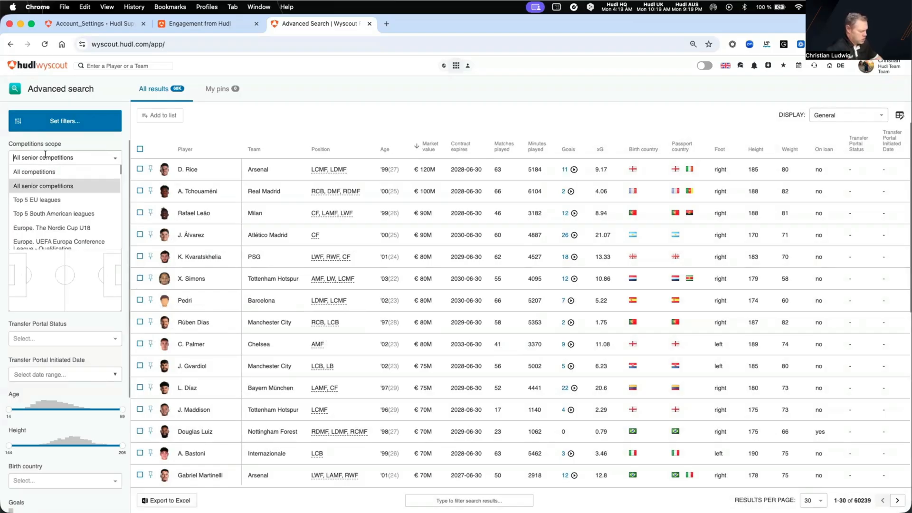
{"action": "type", "text": "non"}
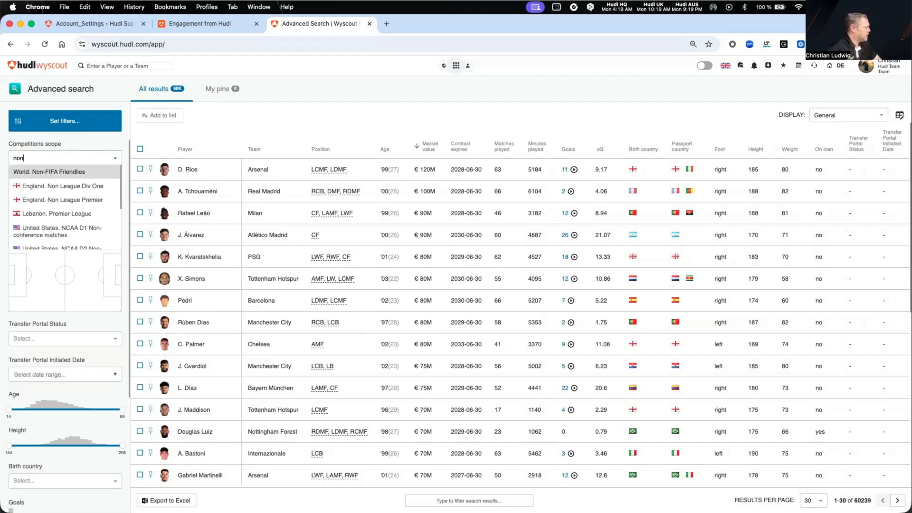
{"action": "left_click", "coordinate": [66, 200]}
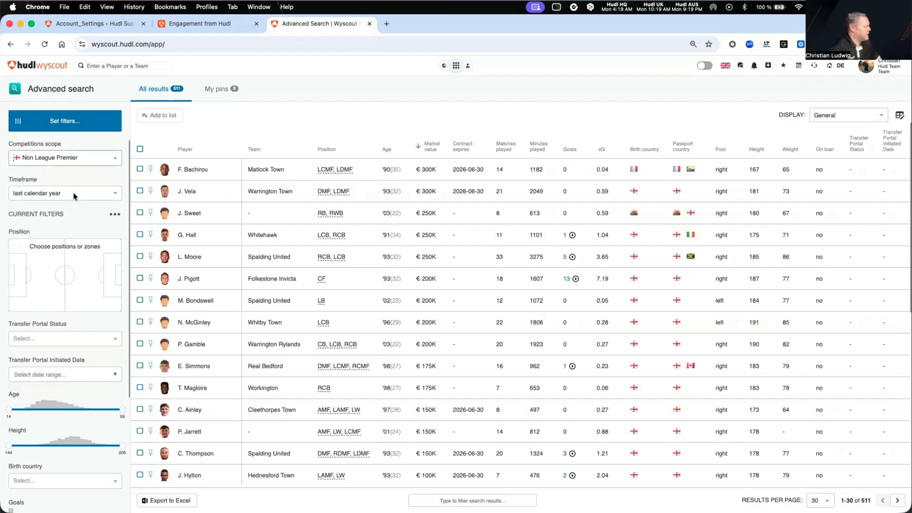
Limit the position filter to pitch zones 7 and 10, the right midfield and right attacking areas
{"action": "left_click", "coordinate": [92, 284]}
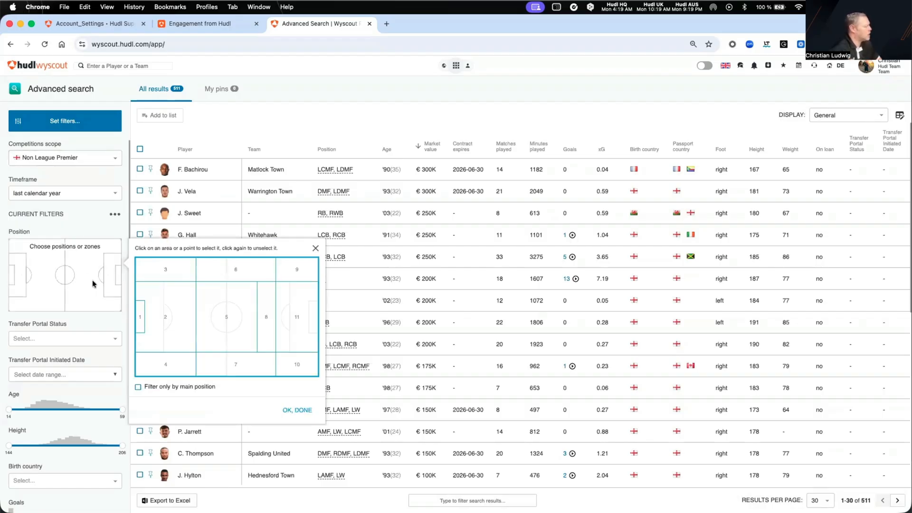
{"action": "left_click", "coordinate": [229, 364]}
{"action": "left_click", "coordinate": [300, 366]}
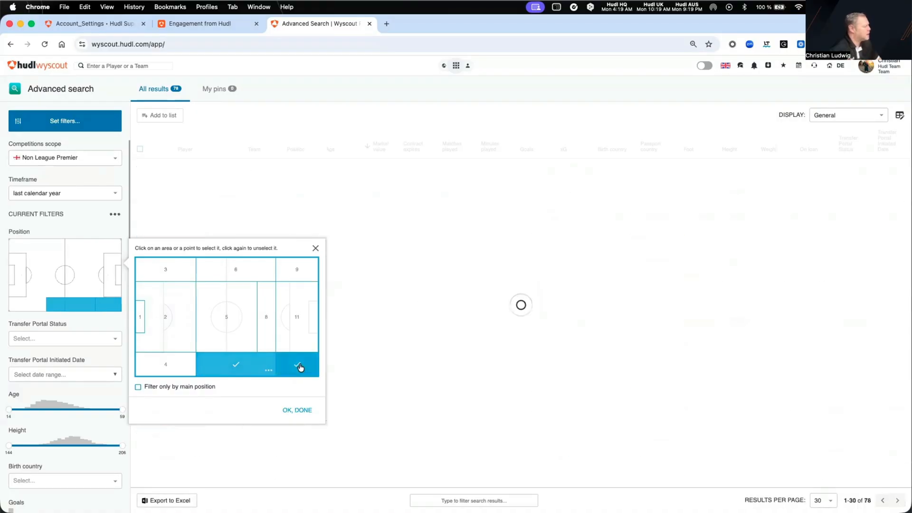
{"action": "left_click", "coordinate": [291, 411]}
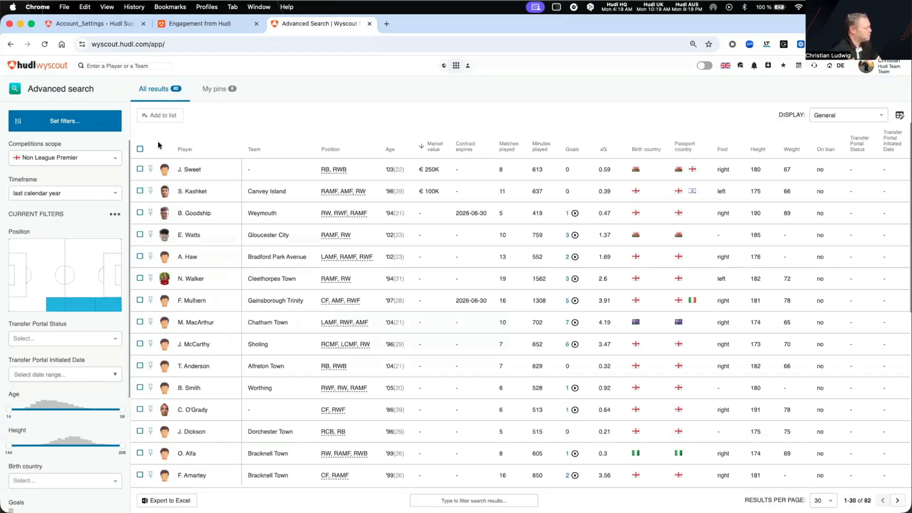
Set the minimum age of the players to 22
{"action": "scroll", "coordinate": [87, 360], "scroll_direction": "down", "scroll_amount": 3}
{"action": "scroll", "coordinate": [88, 360], "scroll_direction": "down", "scroll_amount": 1}
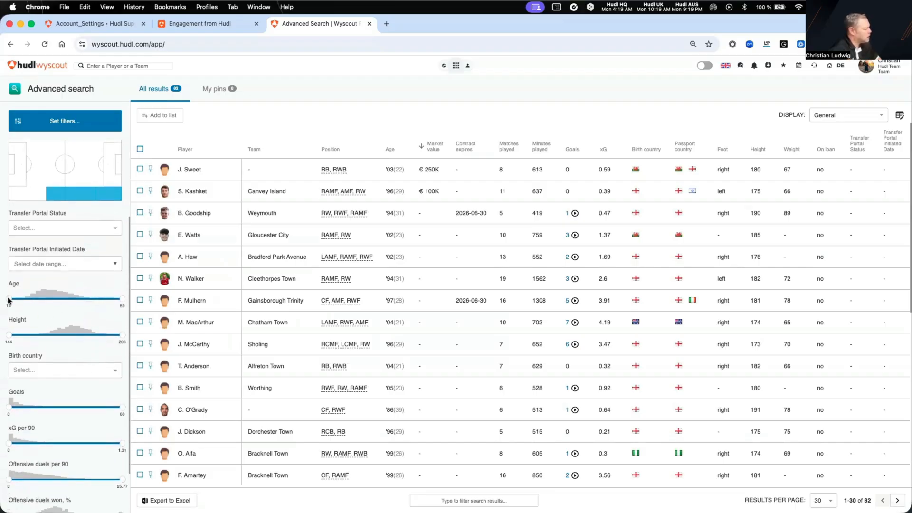
{"action": "left_click_drag", "start_coordinate": [9, 299], "coordinate": [27, 302]}
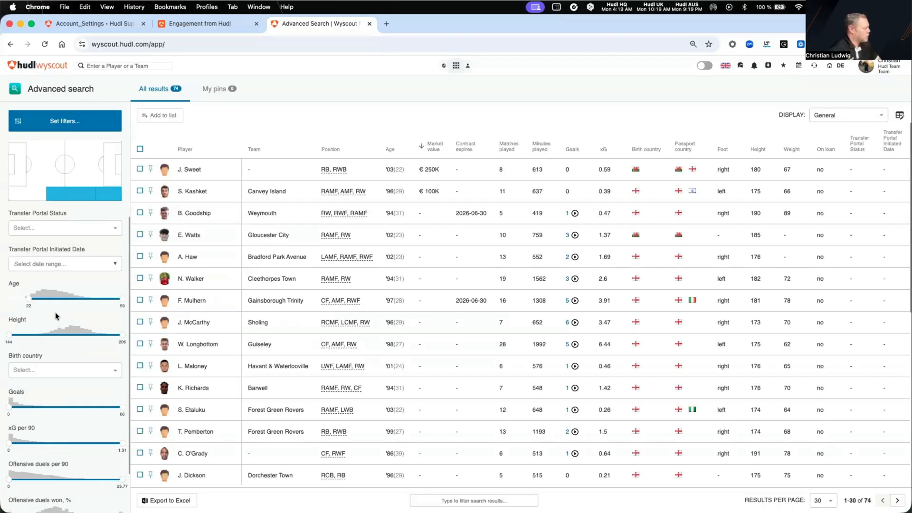
Restrict the players' birth country to England
{"action": "scroll", "coordinate": [61, 324], "scroll_direction": "down", "scroll_amount": 2}
{"action": "left_click", "coordinate": [62, 329]}
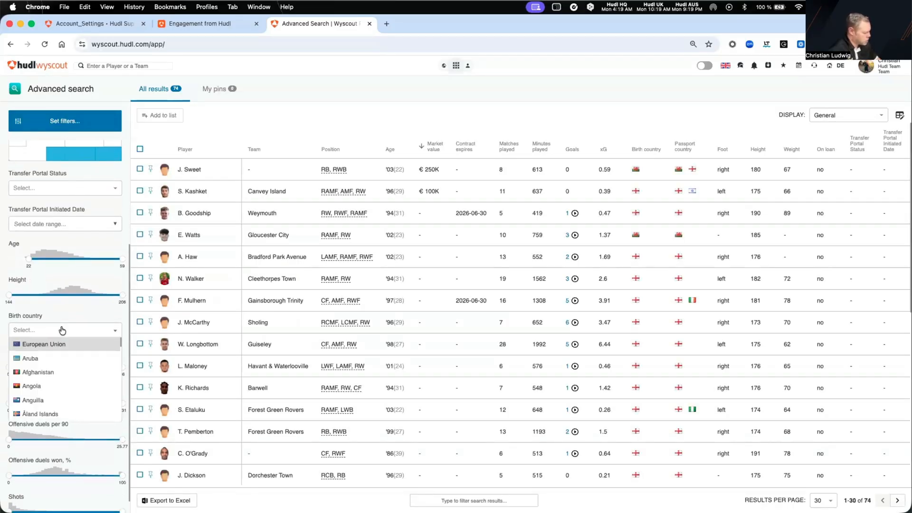
{"action": "type", "text": "eng"}
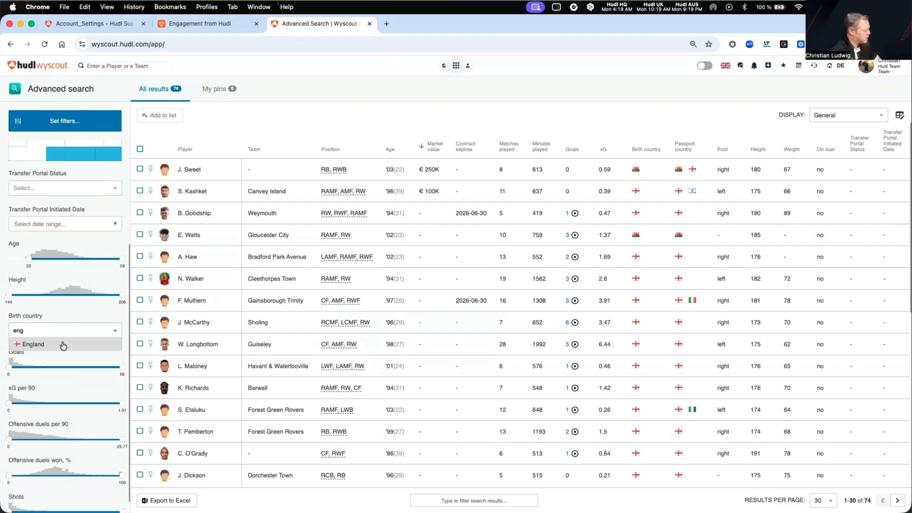
{"action": "left_click", "coordinate": [63, 345]}
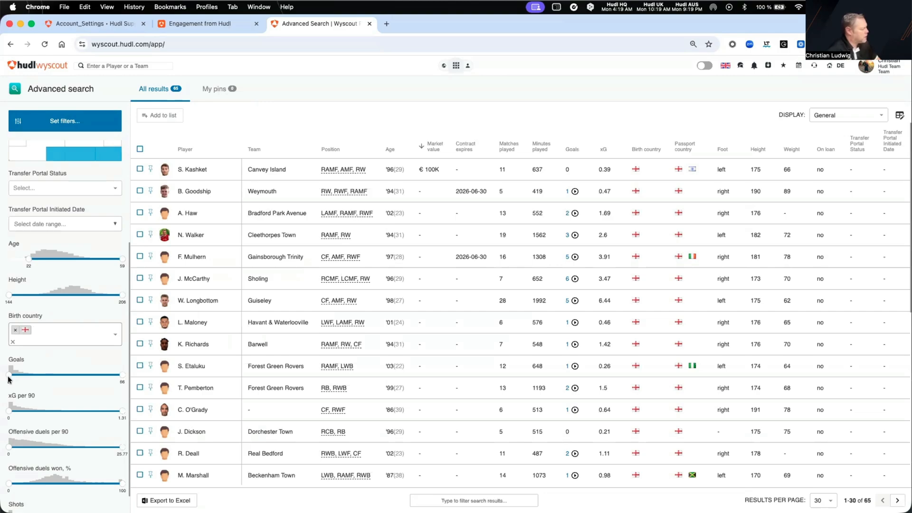
Set the minimum Goals to 4 and the minimum xG per 90 to 0.1
{"action": "left_click_drag", "start_coordinate": [10, 379], "coordinate": [15, 377]}
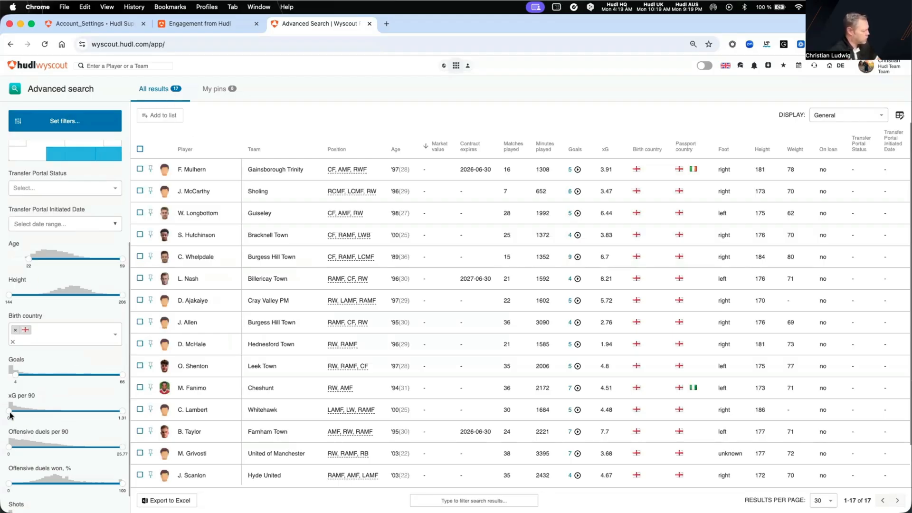
{"action": "left_click_drag", "start_coordinate": [10, 414], "coordinate": [18, 414]}
Set the minimum Offensive duels per 90 to about 5.67 and the minimum Offensive duels won to 36%
{"action": "scroll", "coordinate": [18, 414], "scroll_direction": "down", "scroll_amount": 2}
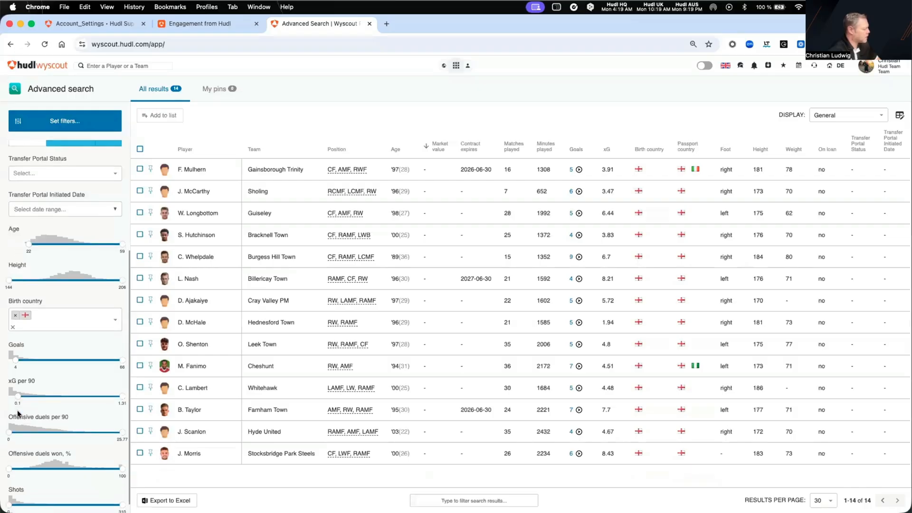
{"action": "left_click_drag", "start_coordinate": [9, 423], "coordinate": [19, 423]}
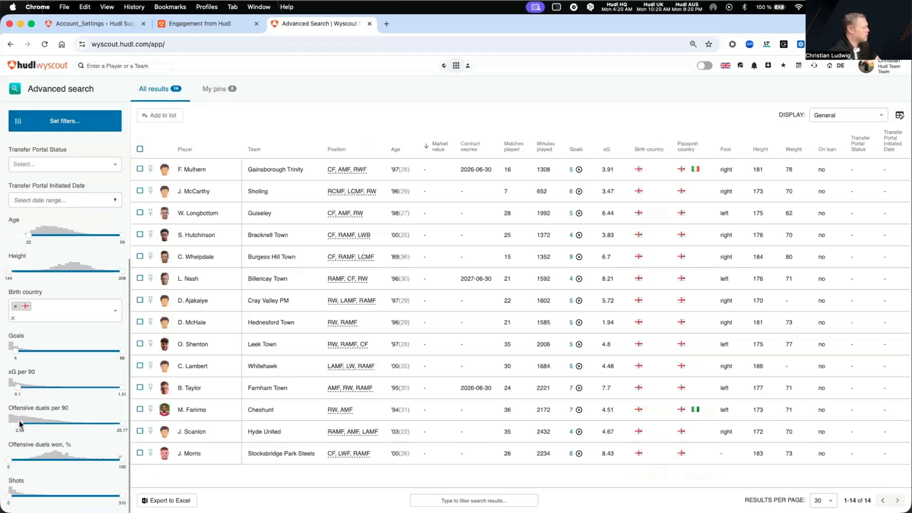
{"action": "left_click_drag", "start_coordinate": [20, 423], "coordinate": [34, 423]}
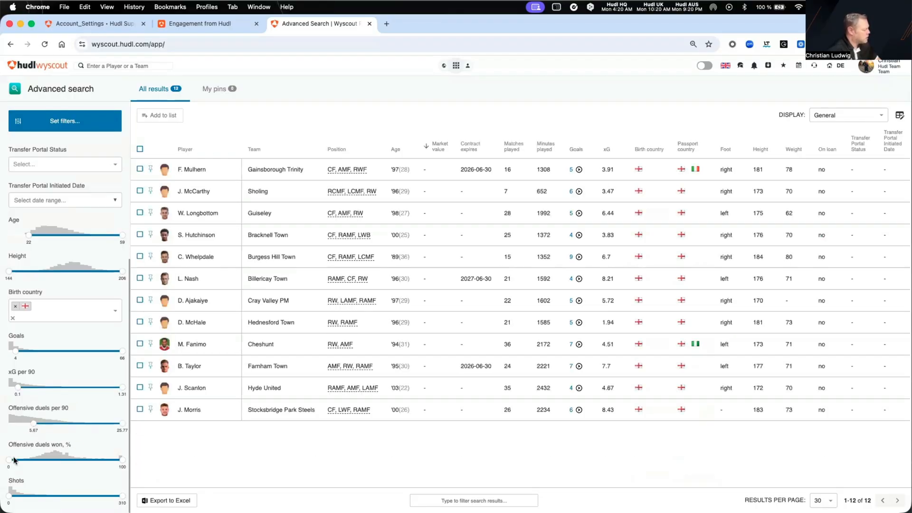
{"action": "left_click_drag", "start_coordinate": [9, 460], "coordinate": [50, 462]}
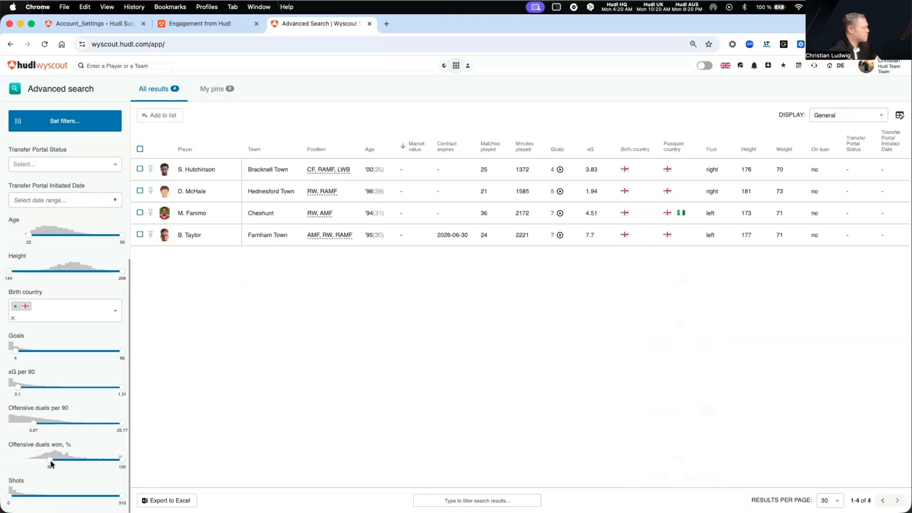
Expand the details of the Bracknell Town player and switch the results display to Attacking to examine the attacking statistics
{"action": "mouse_move", "coordinate": [68, 407]}
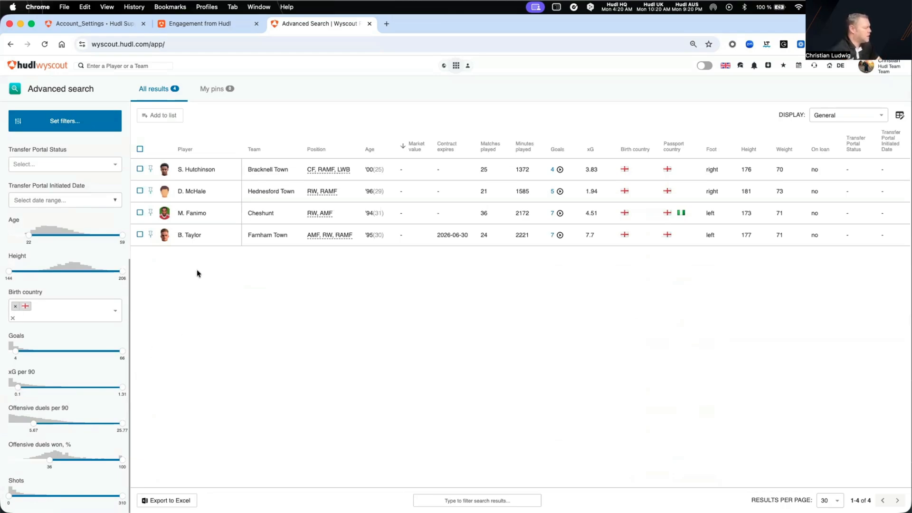
{"action": "left_click", "coordinate": [197, 170]}
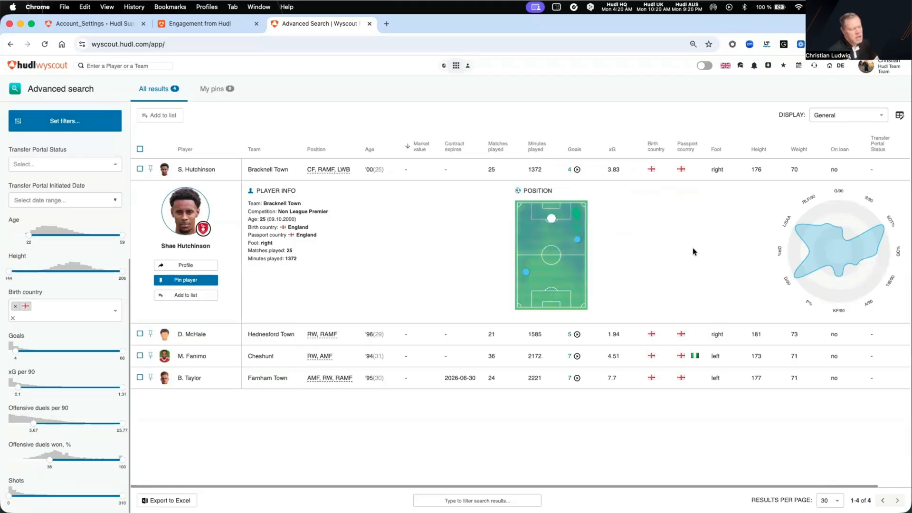
{"action": "left_click", "coordinate": [829, 119]}
{"action": "mouse_move", "coordinate": [830, 129]}
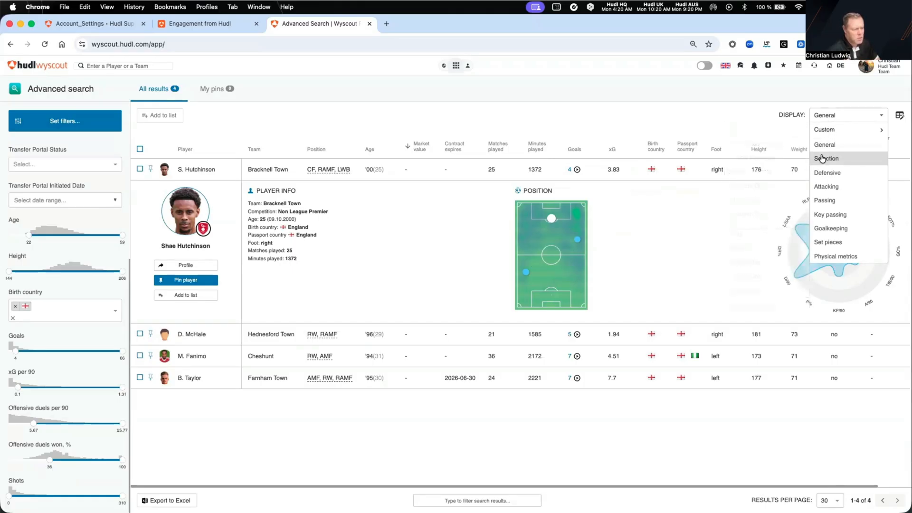
{"action": "left_click", "coordinate": [829, 186]}
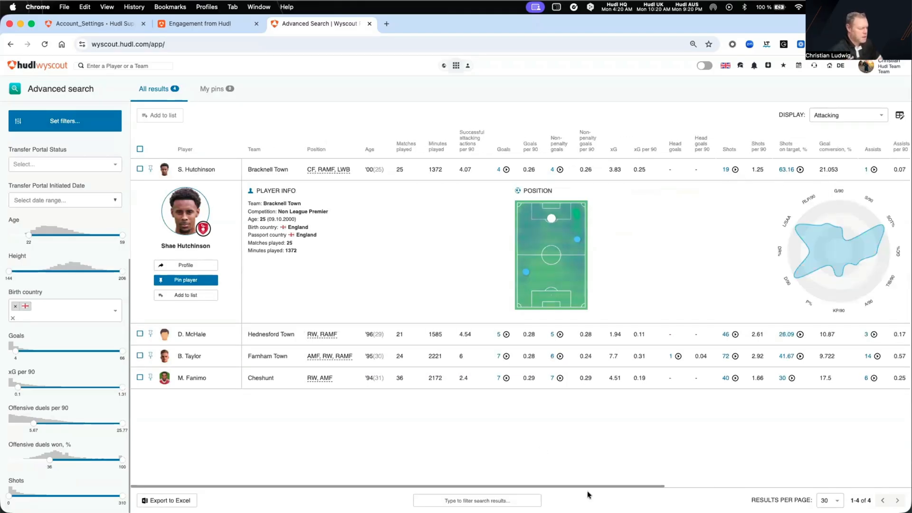
{"action": "left_click_drag", "start_coordinate": [596, 489], "coordinate": [766, 484]}
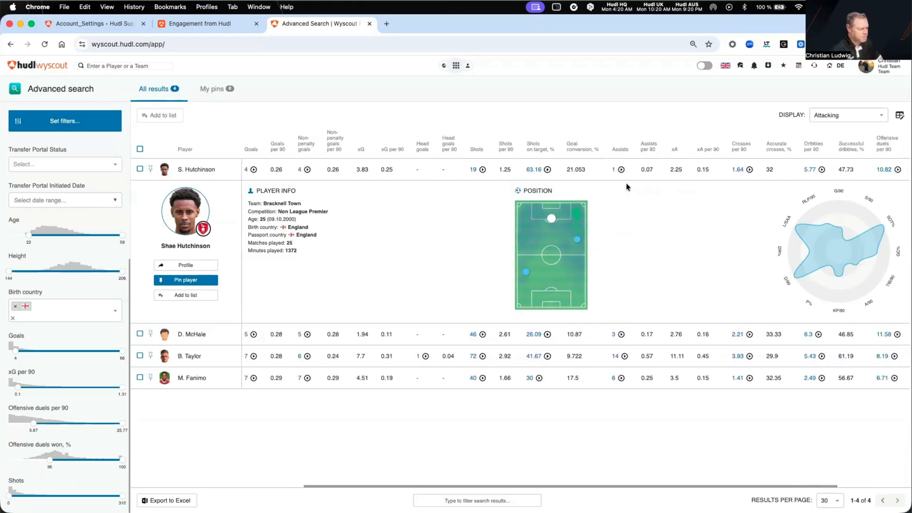
Collapse the expanded player details and sort the results by Shots on target, %, followed by xA per 90
{"action": "left_click", "coordinate": [194, 175]}
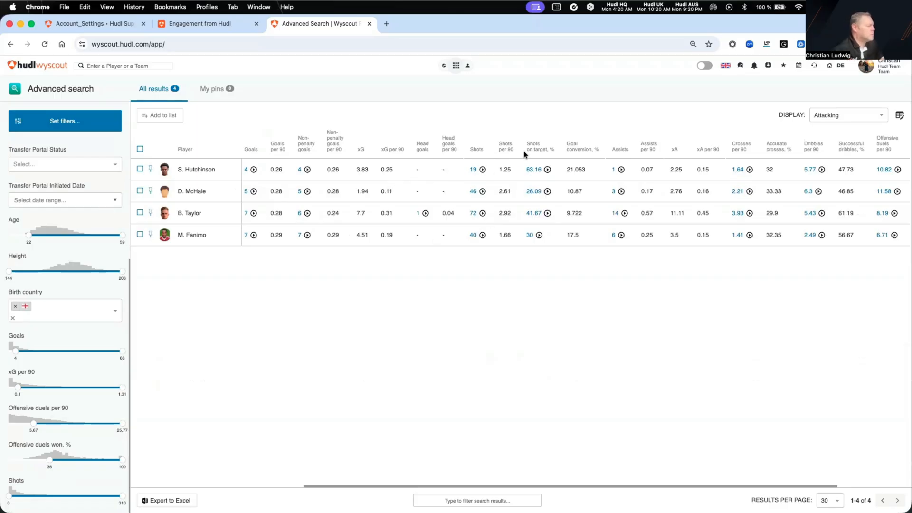
{"action": "left_click", "coordinate": [540, 151]}
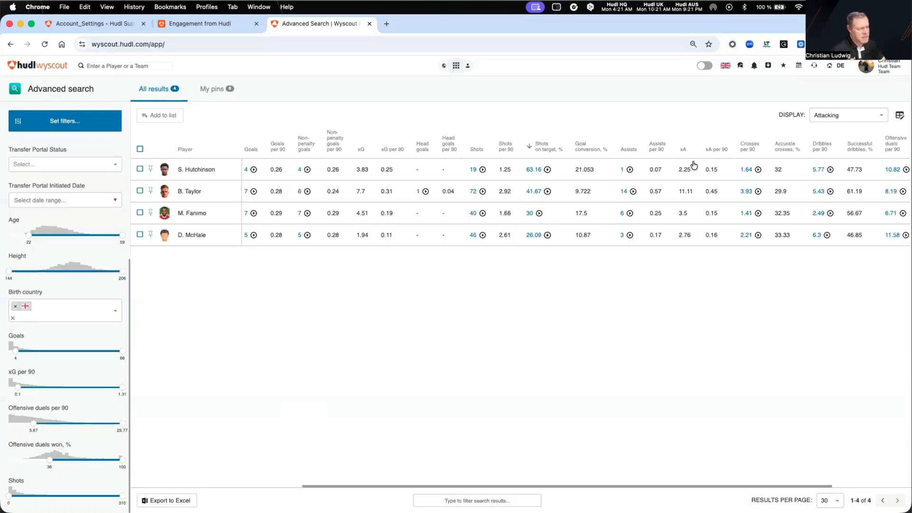
{"action": "left_click", "coordinate": [714, 151]}
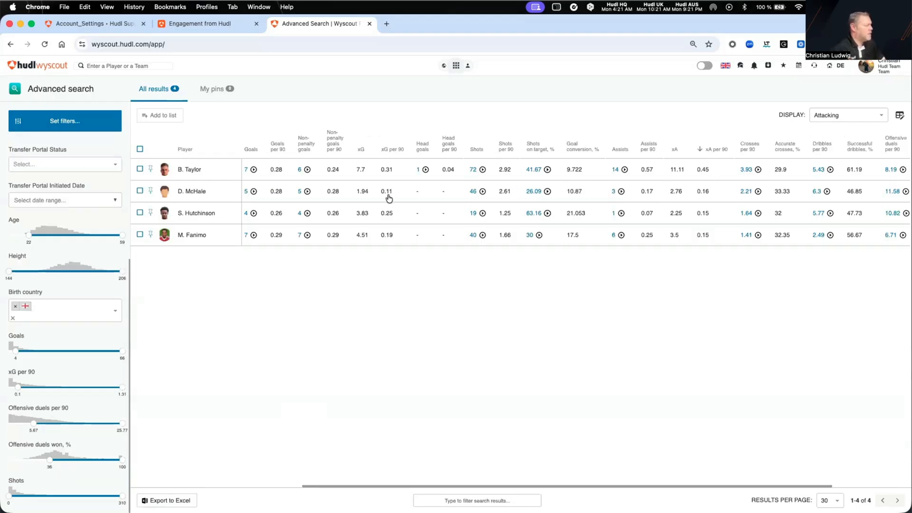
Watch the non-penalty goal clips of the first-ranked player, selecting the first clip, and close the clip viewer
{"action": "left_click", "coordinate": [307, 170]}
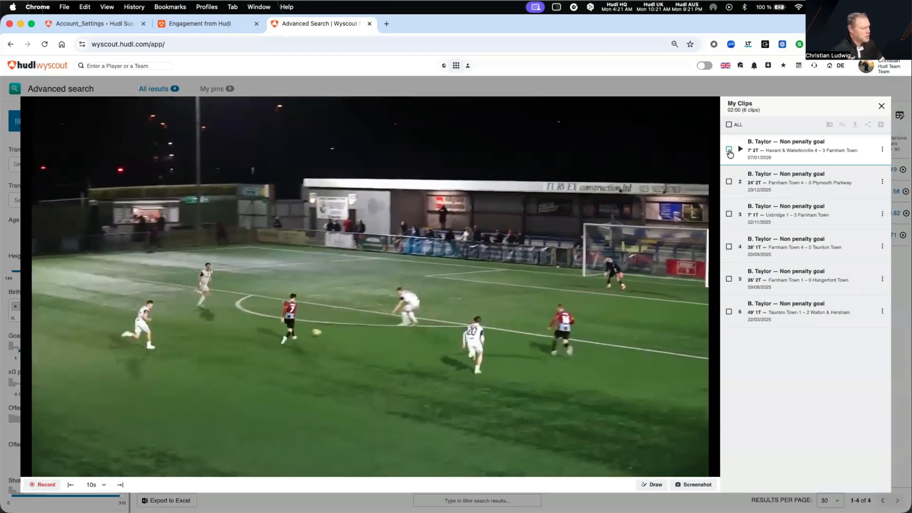
{"action": "left_click", "coordinate": [729, 150]}
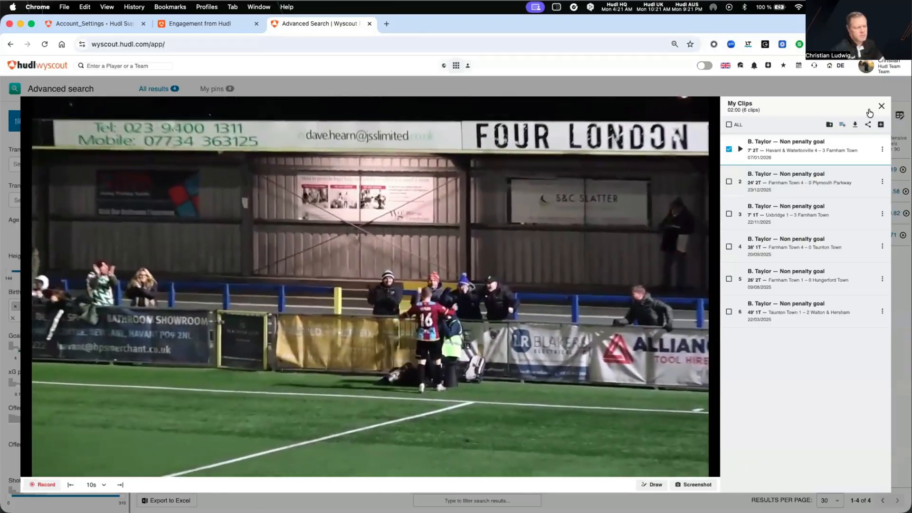
{"action": "left_click", "coordinate": [882, 107]}
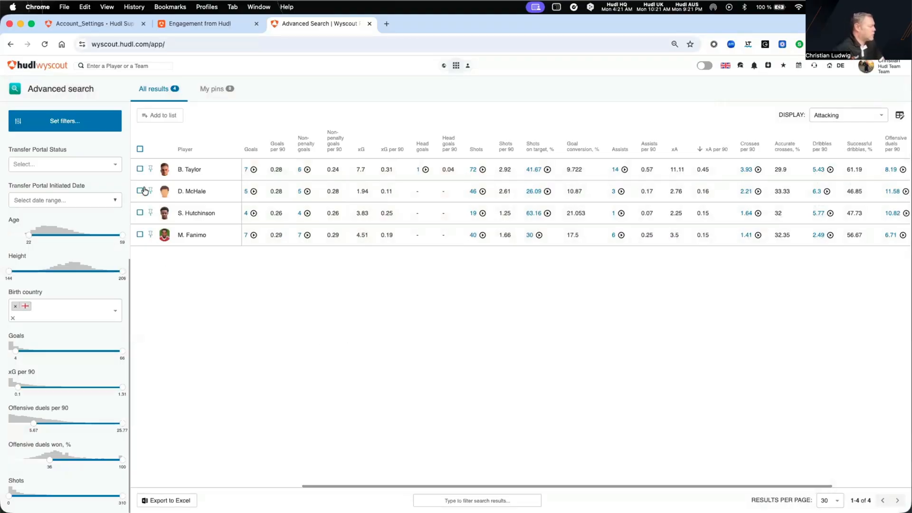
Pin the first two players in the results, check them among the pinned players, and return to all results
{"action": "left_click", "coordinate": [150, 168]}
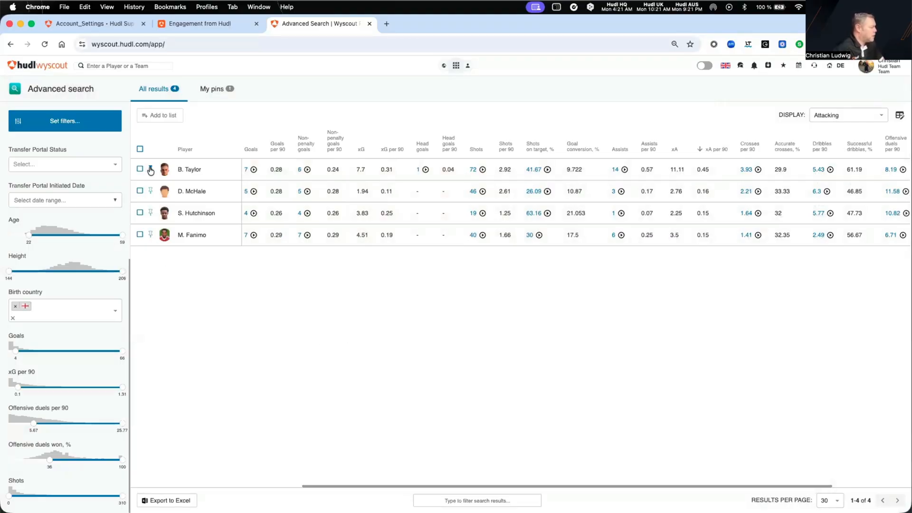
{"action": "left_click", "coordinate": [150, 191]}
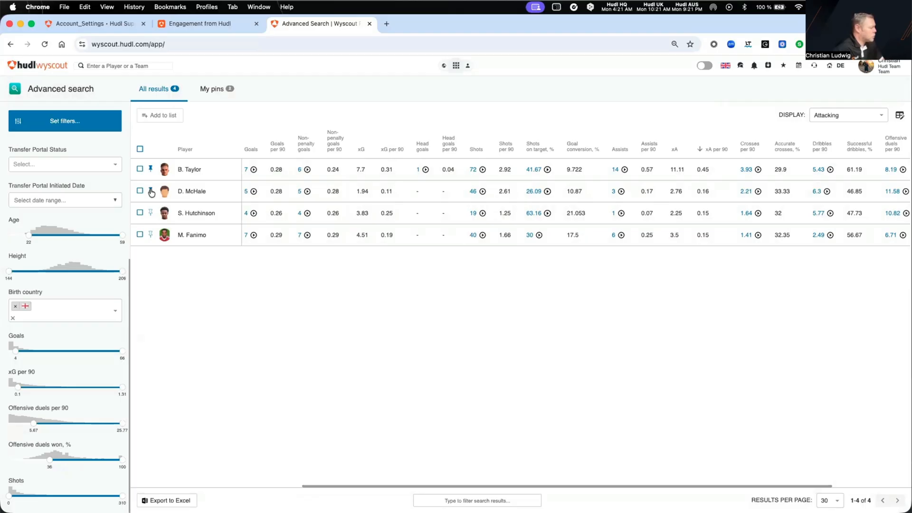
{"action": "left_click", "coordinate": [211, 89]}
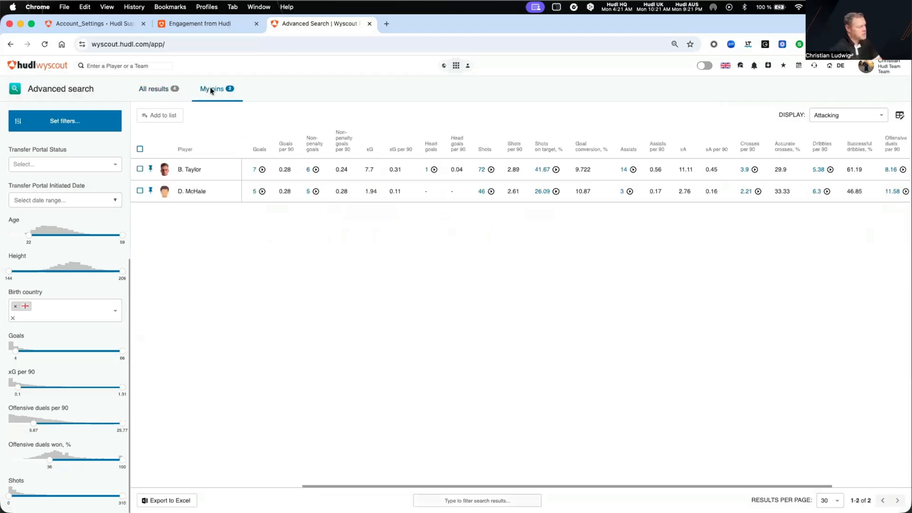
{"action": "left_click", "coordinate": [151, 89]}
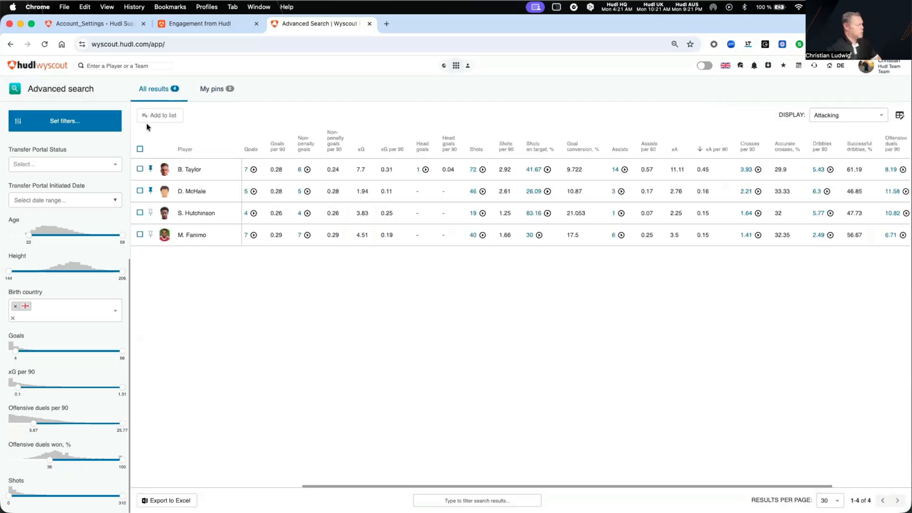
Lower the minimum Age to 19, the minimum xG per 90 to about 0.06 and the minimum Offensive duels per 90 to about 2.06
{"action": "left_click_drag", "start_coordinate": [28, 238], "coordinate": [21, 239]}
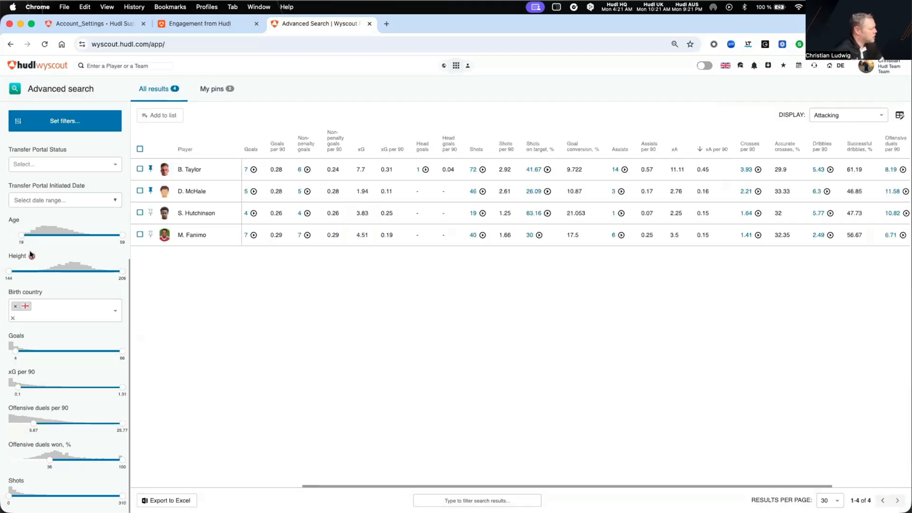
{"action": "left_click_drag", "start_coordinate": [17, 388], "coordinate": [13, 389]}
{"action": "left_click_drag", "start_coordinate": [33, 423], "coordinate": [18, 423]}
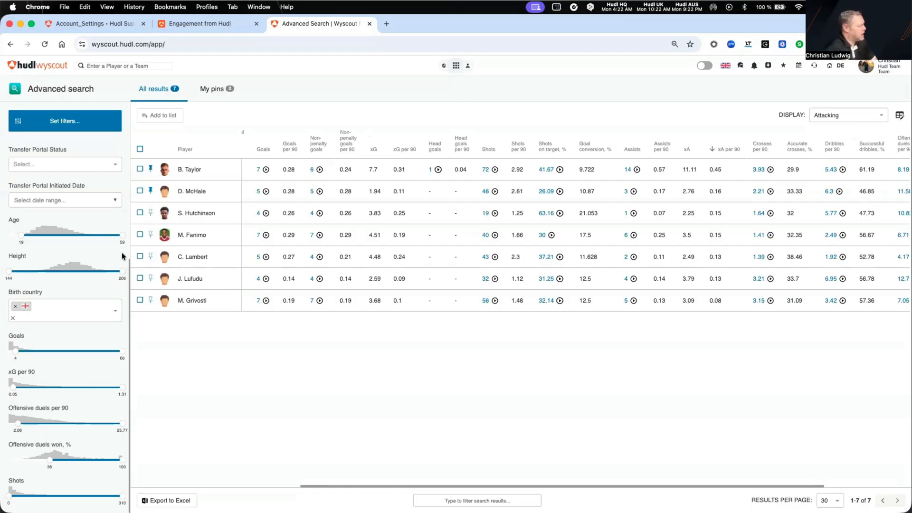
Save the current filters as a filter set named "RW_19_59_"
{"action": "scroll", "coordinate": [53, 253], "scroll_direction": "up", "scroll_amount": 3}
{"action": "scroll", "coordinate": [53, 253], "scroll_direction": "up", "scroll_amount": 1}
{"action": "mouse_move", "coordinate": [73, 230]}
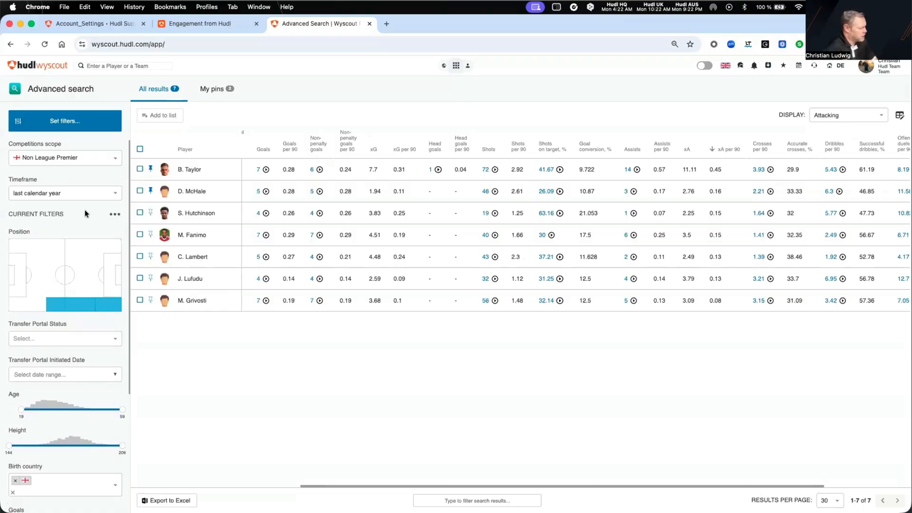
{"action": "left_click", "coordinate": [115, 215]}
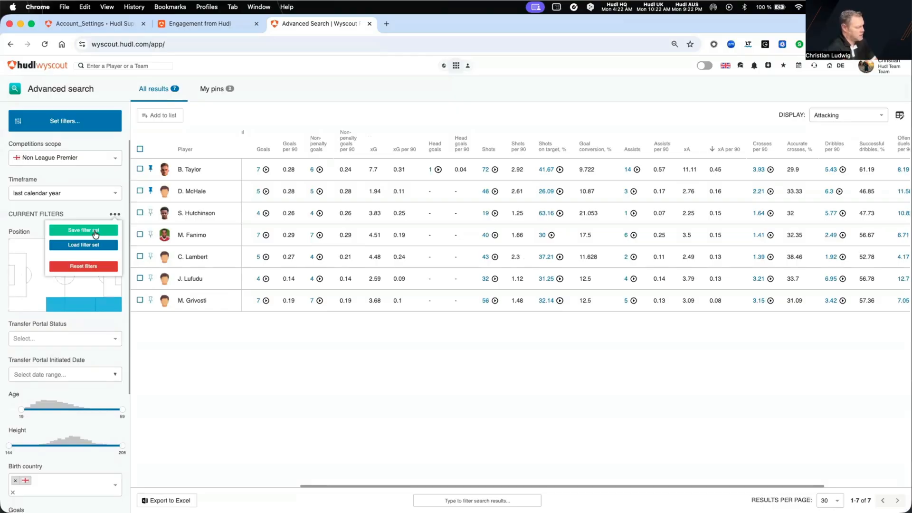
{"action": "left_click", "coordinate": [95, 232]}
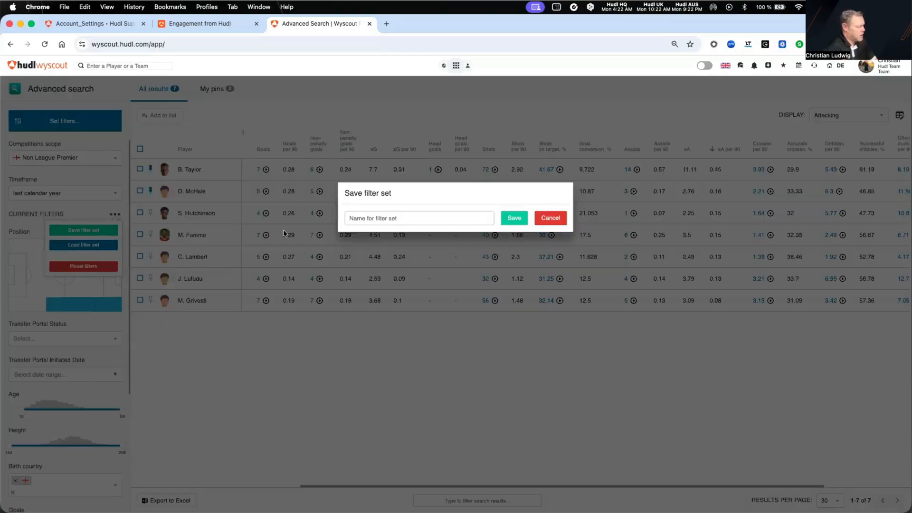
{"action": "type", "text": "RW_19_"}
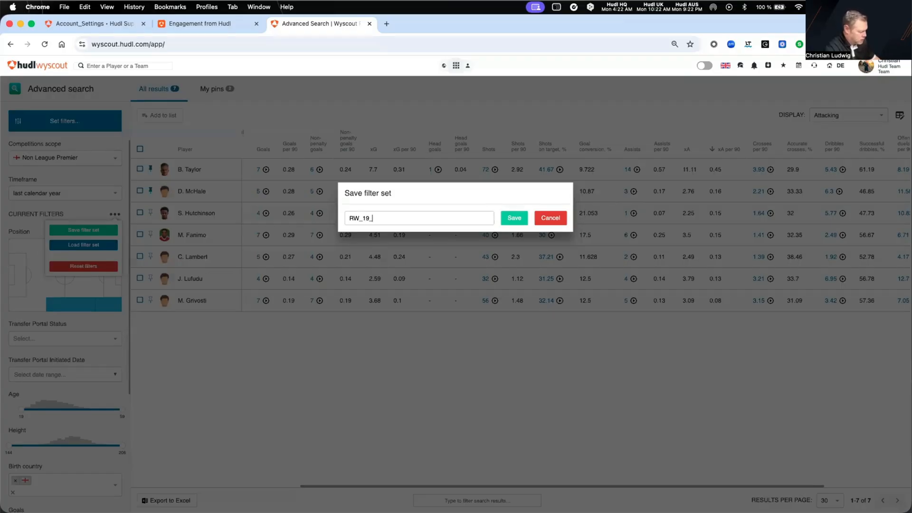
{"action": "type", "text": "59_"}
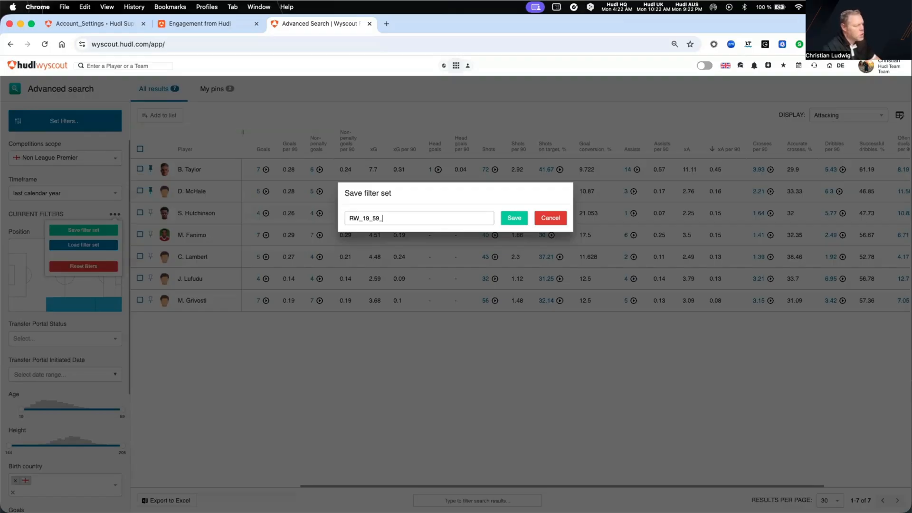
{"action": "left_click", "coordinate": [513, 219]}
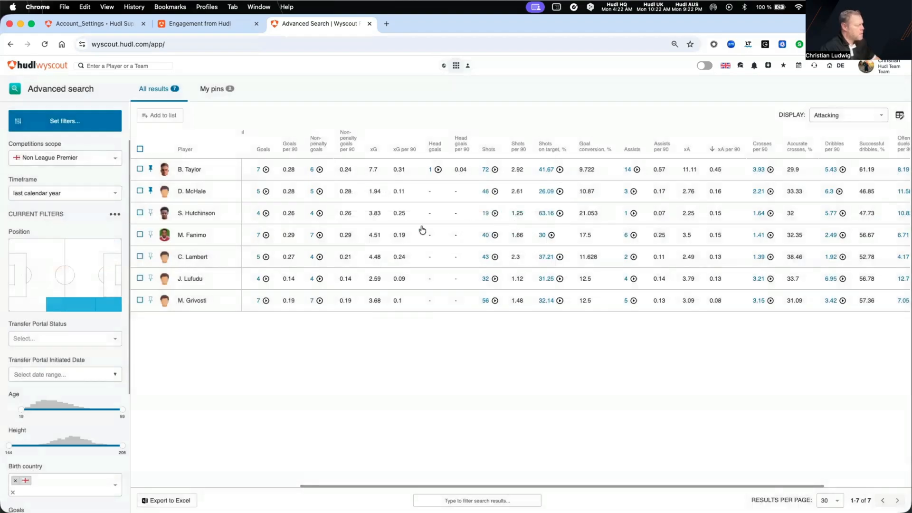
Reset the current filters and load the saved filter set "2.BL CF GER 15-23 xG 1.03"
{"action": "left_click", "coordinate": [115, 215]}
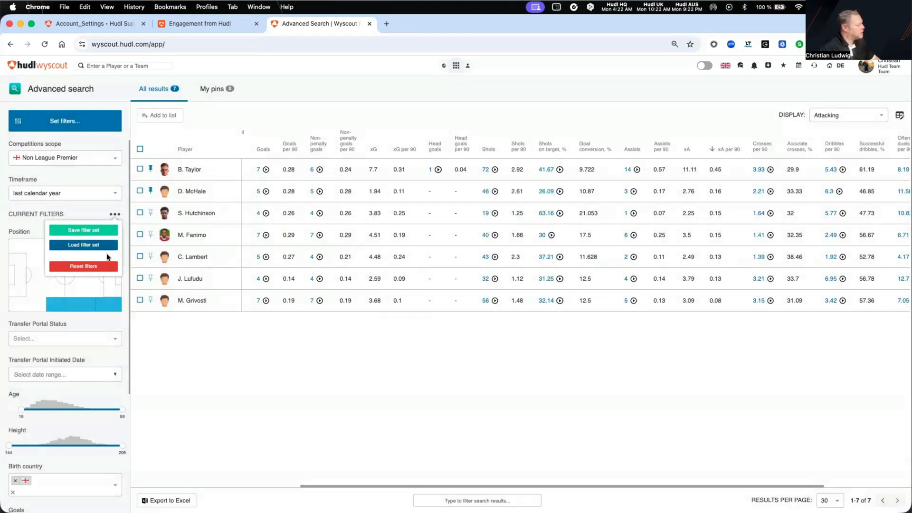
{"action": "left_click", "coordinate": [103, 266]}
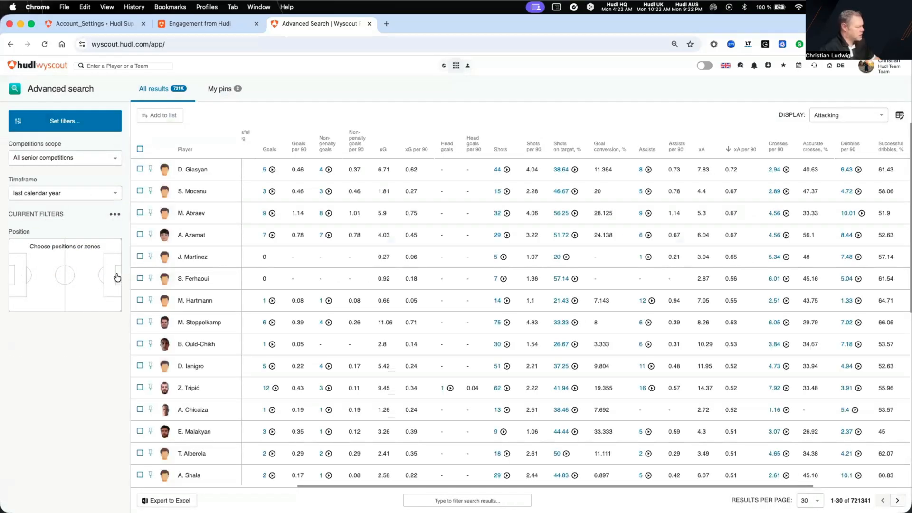
{"action": "left_click", "coordinate": [114, 215]}
{"action": "left_click", "coordinate": [96, 246]}
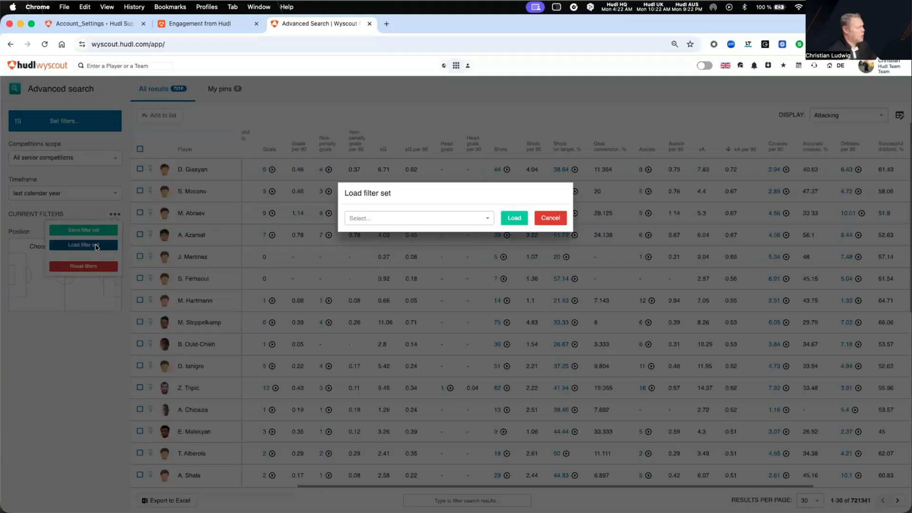
{"action": "left_click", "coordinate": [382, 220]}
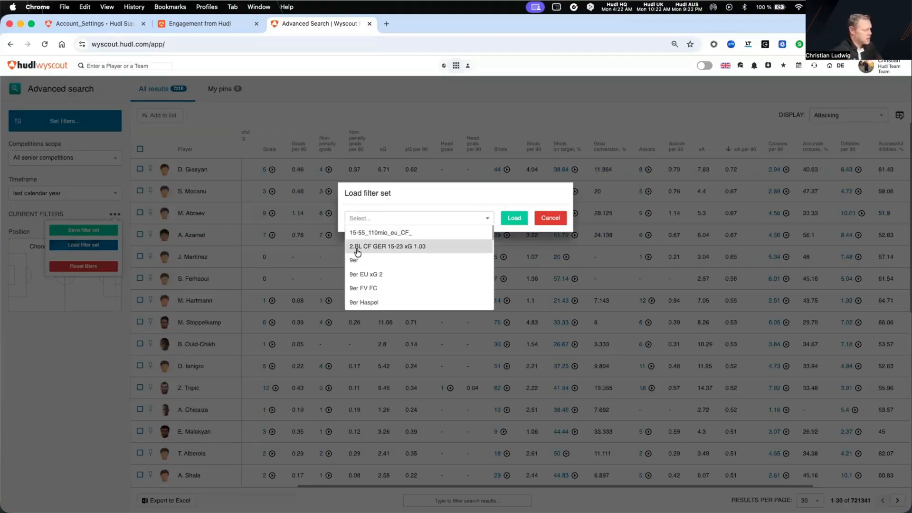
{"action": "left_click", "coordinate": [415, 247]}
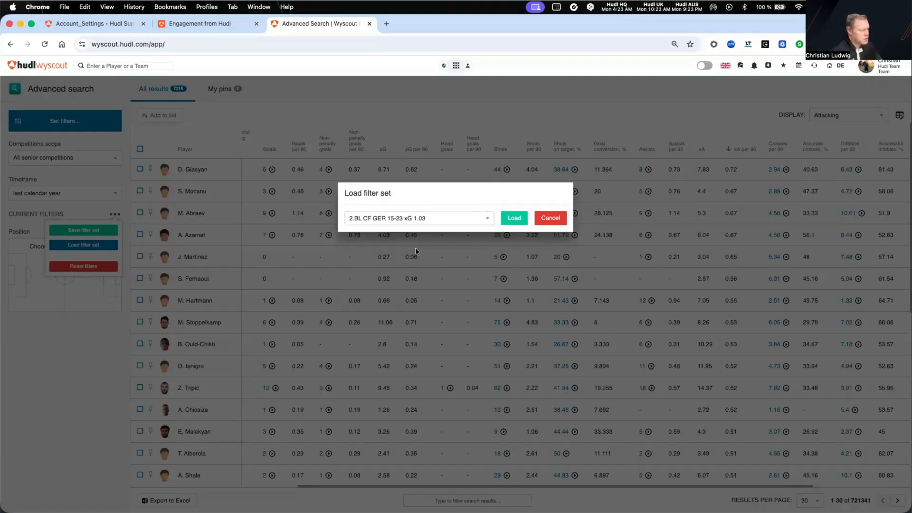
{"action": "left_click", "coordinate": [517, 217]}
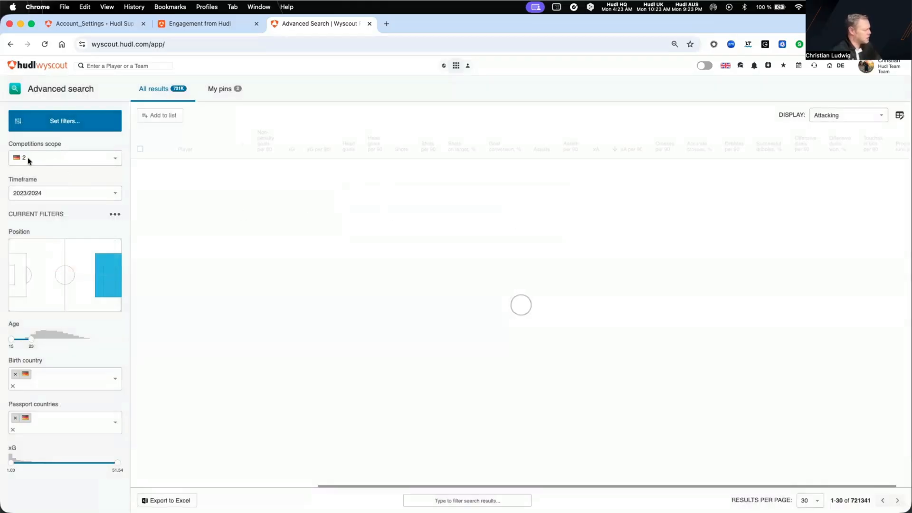
Change the search timeframe to 2025/2026 and raise the maximum Age to 25
{"action": "left_click", "coordinate": [52, 190]}
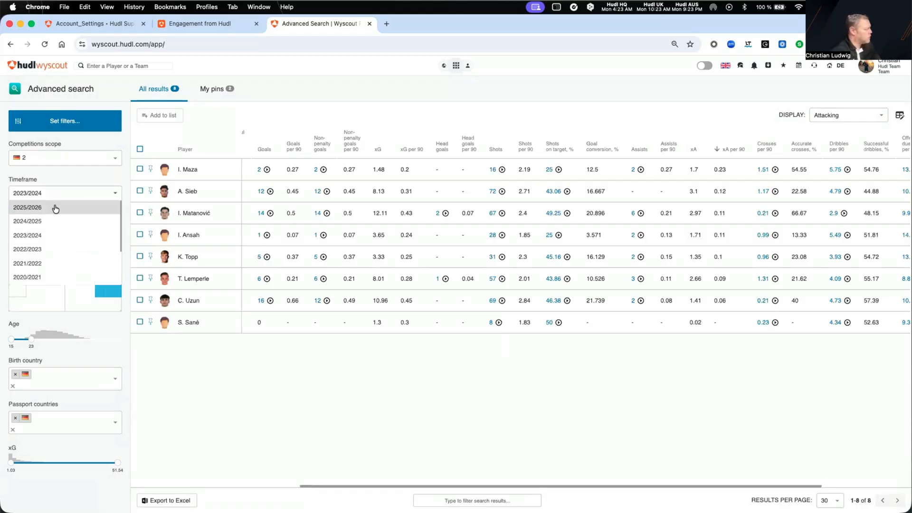
{"action": "left_click", "coordinate": [55, 208]}
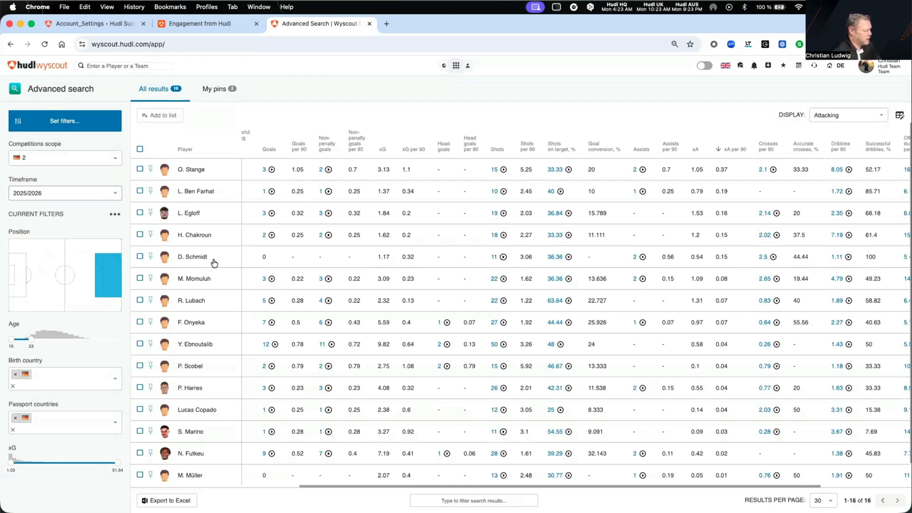
{"action": "left_click_drag", "start_coordinate": [35, 335], "coordinate": [36, 336]}
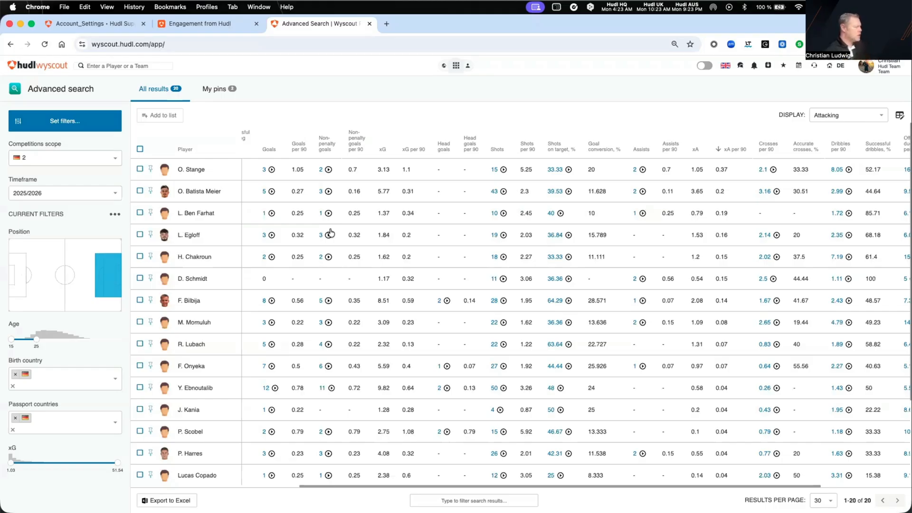
Select the first three players in the results, leaving their detail rows collapsed
{"action": "left_click", "coordinate": [139, 169]}
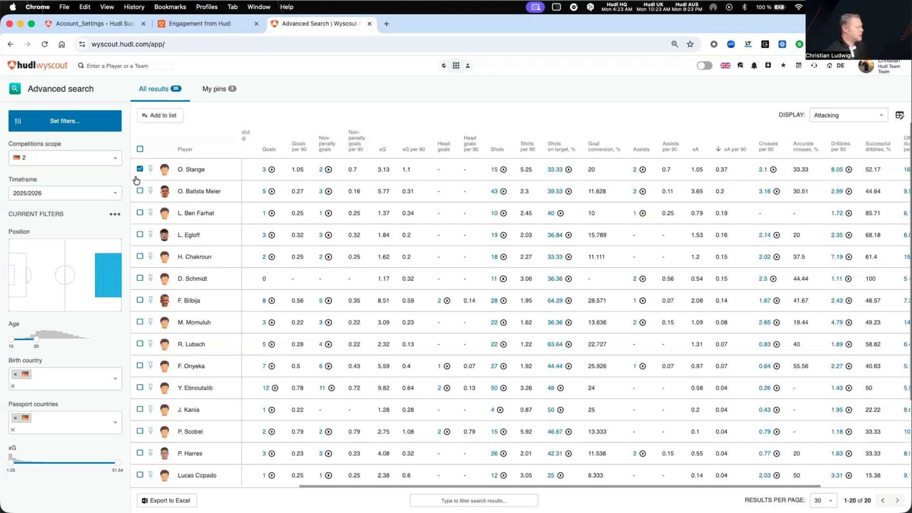
{"action": "left_click", "coordinate": [140, 191]}
{"action": "left_click", "coordinate": [139, 218]}
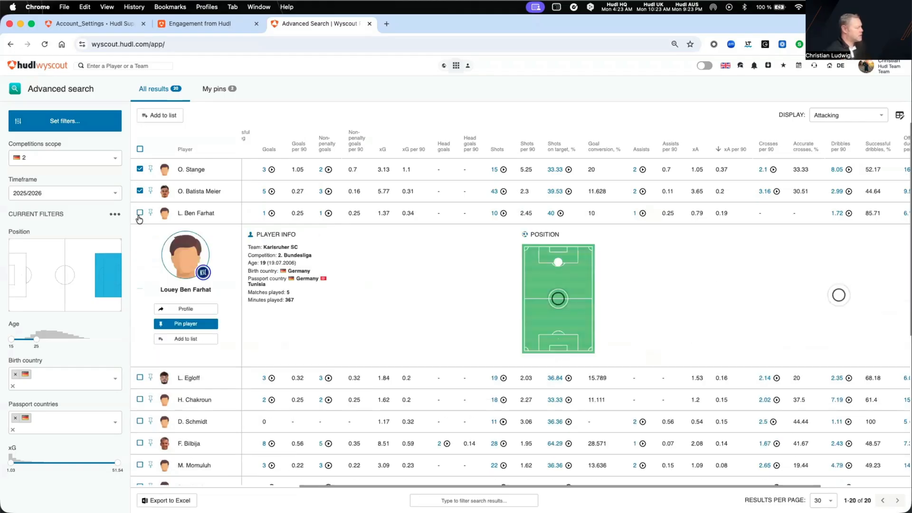
{"action": "left_click", "coordinate": [140, 213]}
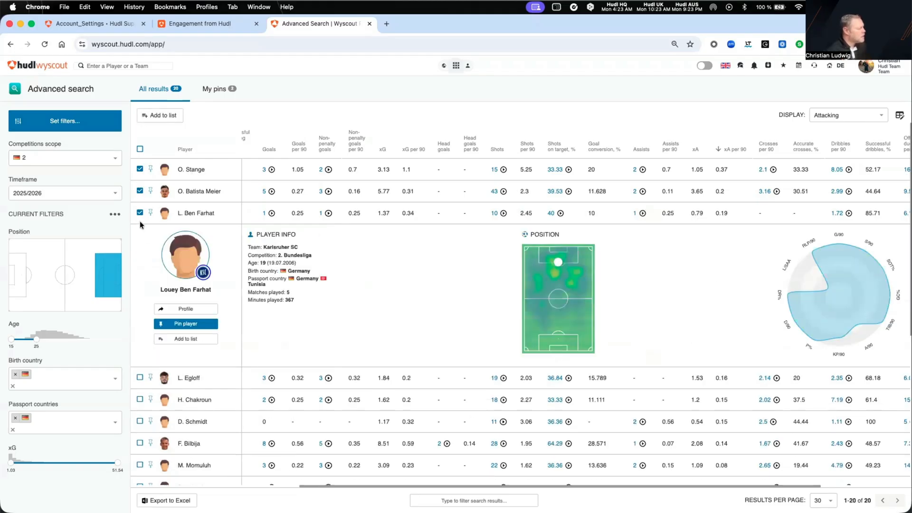
{"action": "left_click", "coordinate": [180, 214]}
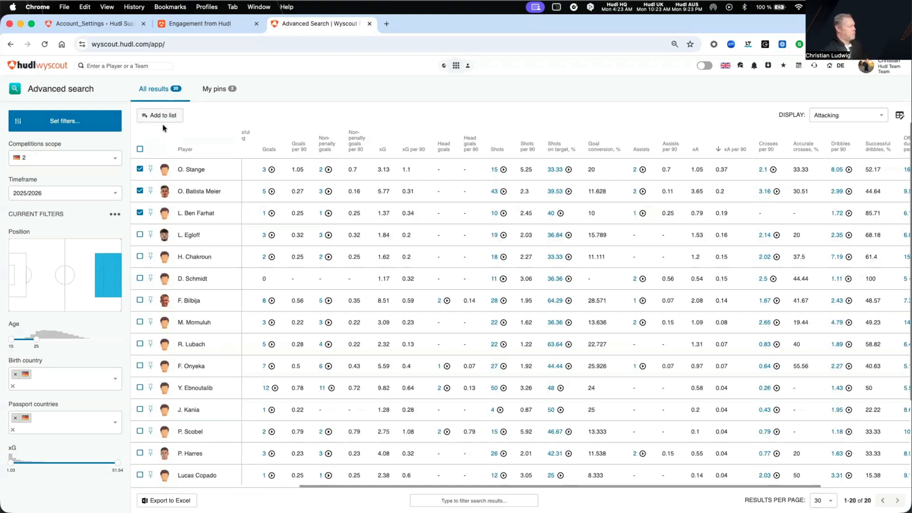
{"action": "left_click", "coordinate": [456, 67]}
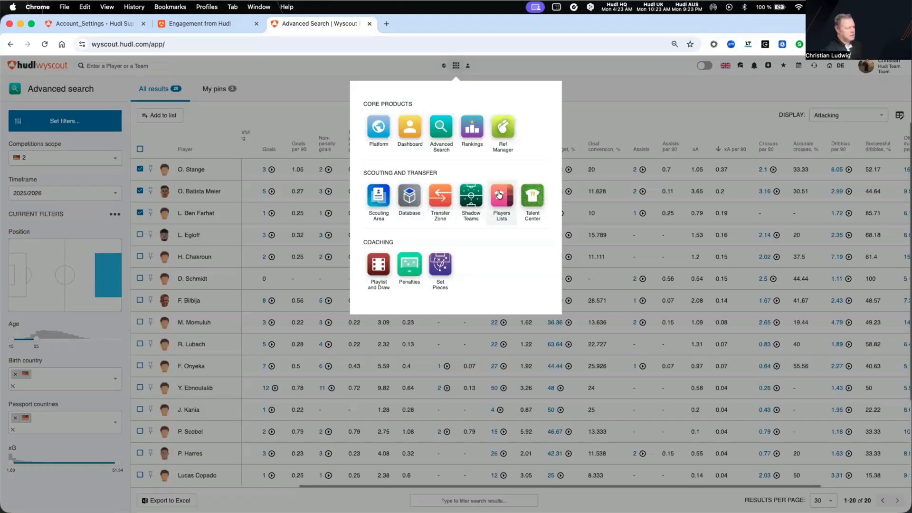
{"action": "left_click", "coordinate": [604, 106]}
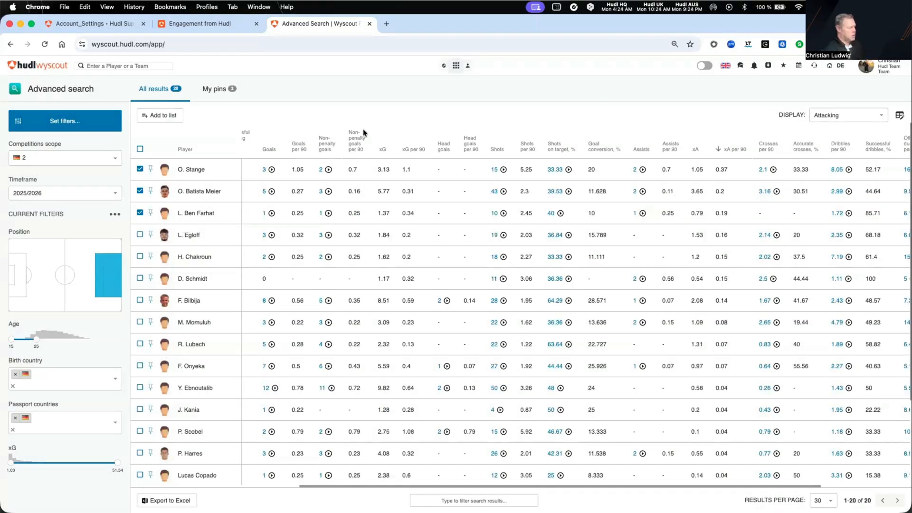
Add the selected players to a new list named "CF Germany 2.League", viewable by the team and editable only by its owner
{"action": "left_click", "coordinate": [169, 116]}
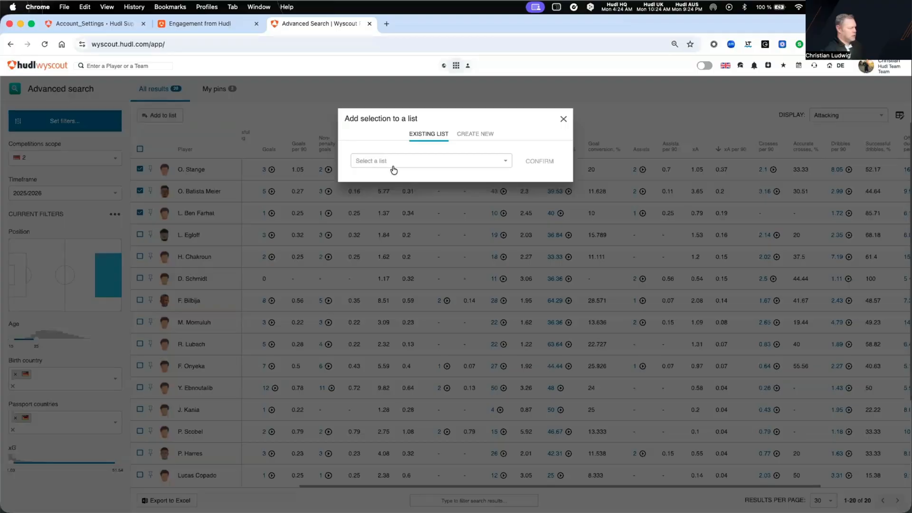
{"action": "left_click", "coordinate": [475, 134]}
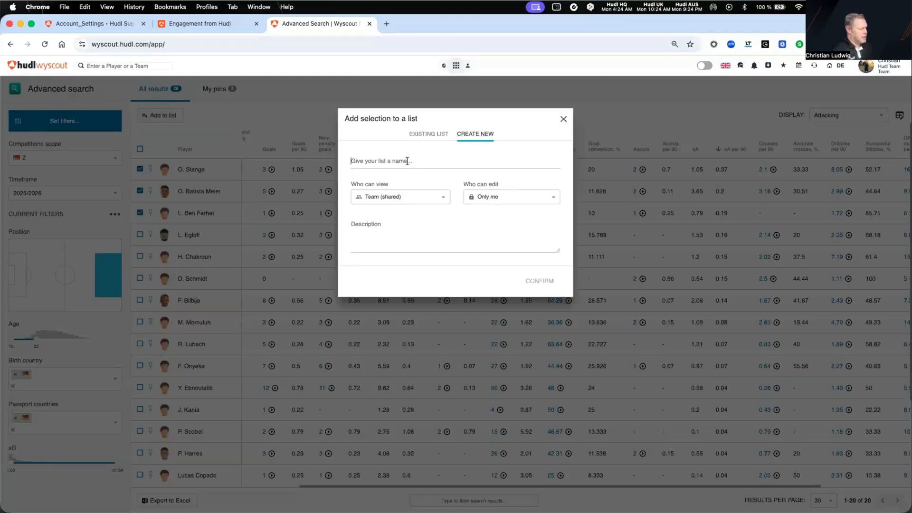
{"action": "type", "text": "CF"}
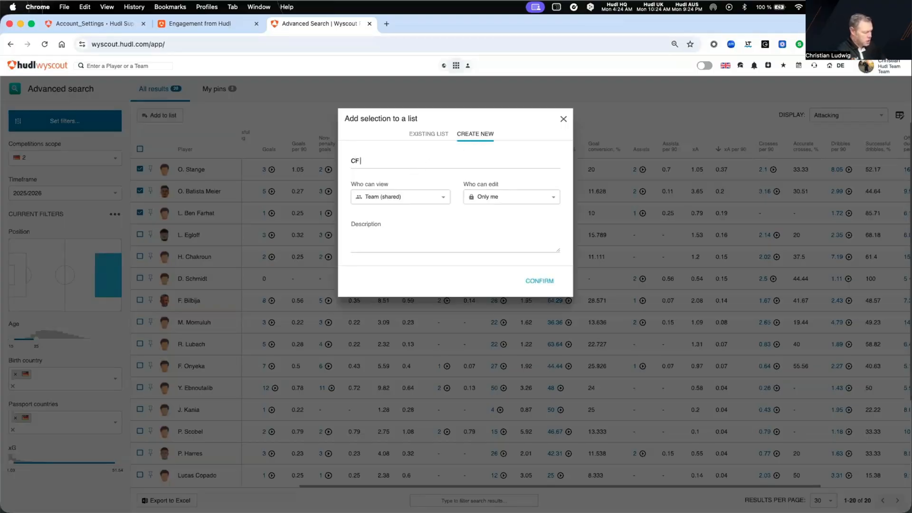
{"action": "type", "text": " Germany 2.Leag"}
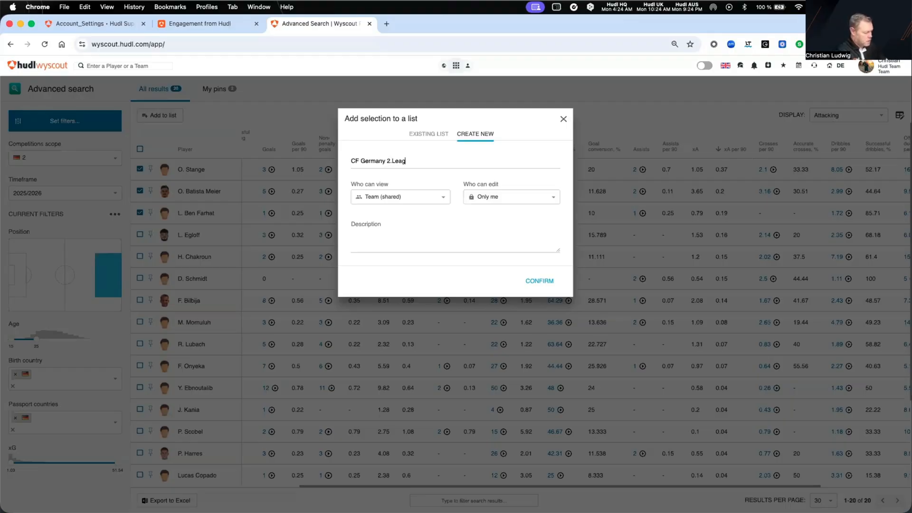
{"action": "type", "text": "ue"}
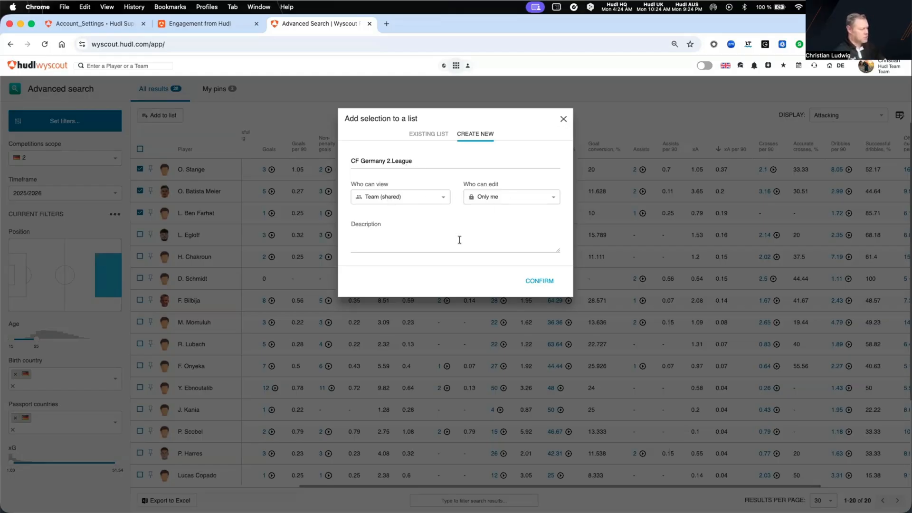
{"action": "left_click", "coordinate": [544, 281]}
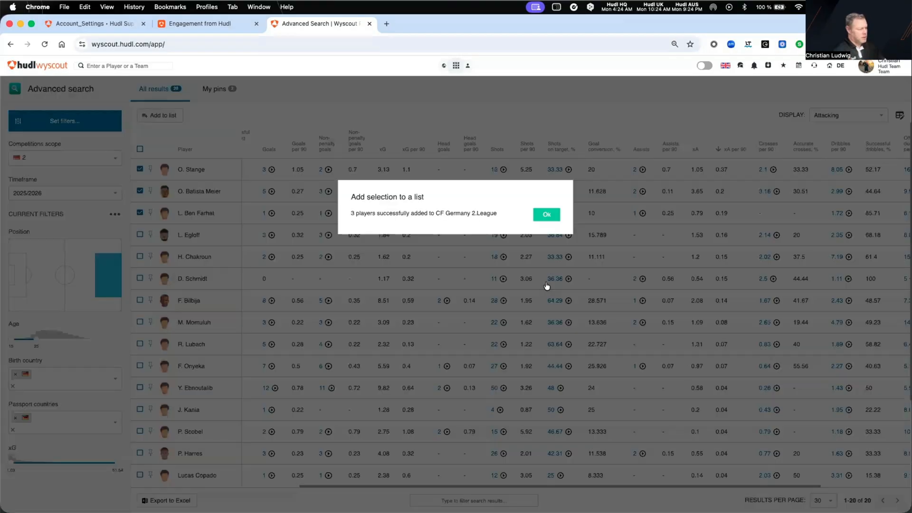
{"action": "left_click", "coordinate": [547, 215]}
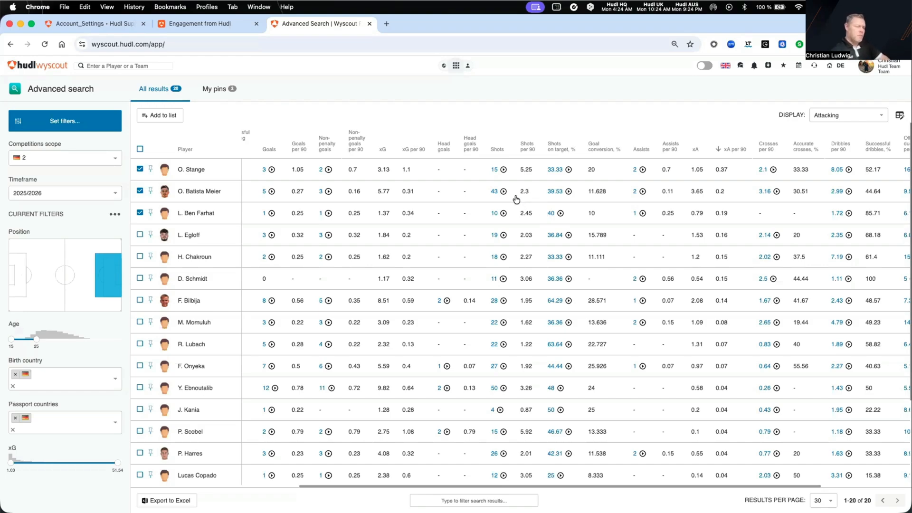
Go to Players Lists and open the list "CF Germany 2.League"
{"action": "left_click", "coordinate": [456, 67]}
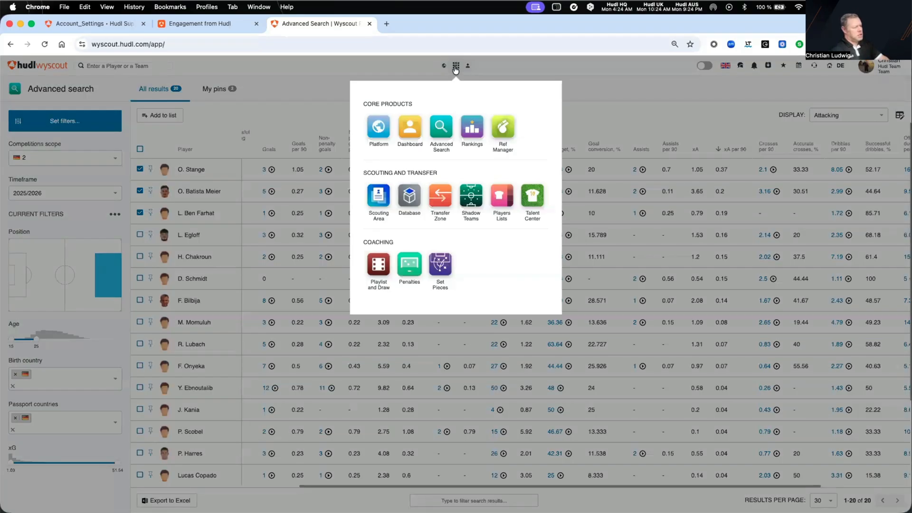
{"action": "left_click", "coordinate": [506, 201]}
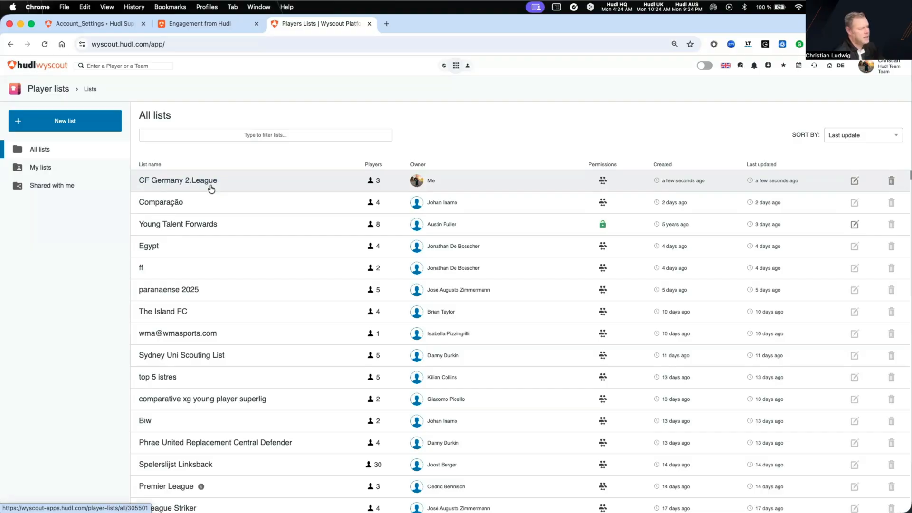
{"action": "left_click", "coordinate": [211, 189]}
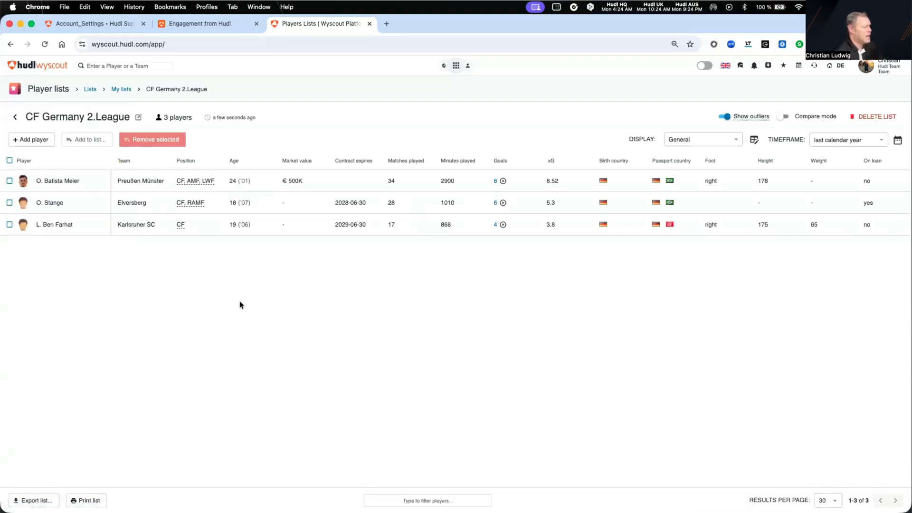
Show the list's Attacking statistics for the current season timeframe
{"action": "mouse_move", "coordinate": [221, 181]}
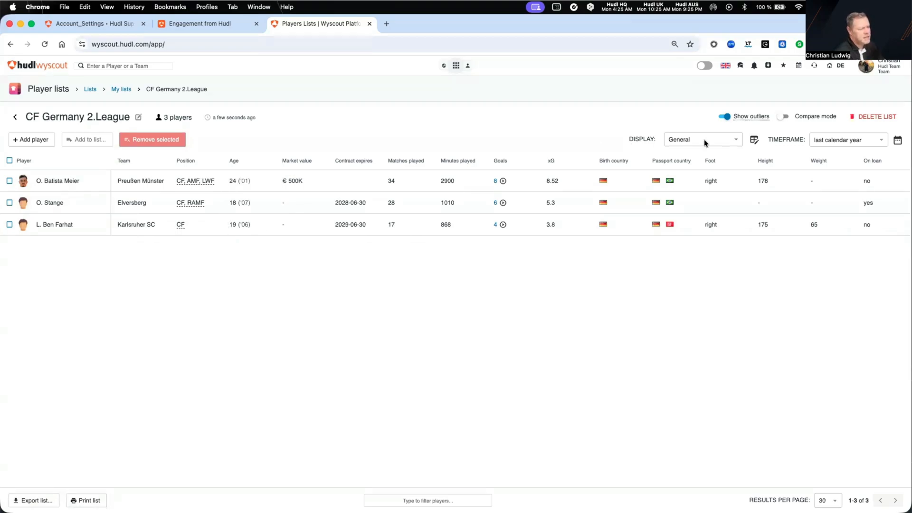
{"action": "left_click", "coordinate": [726, 138]}
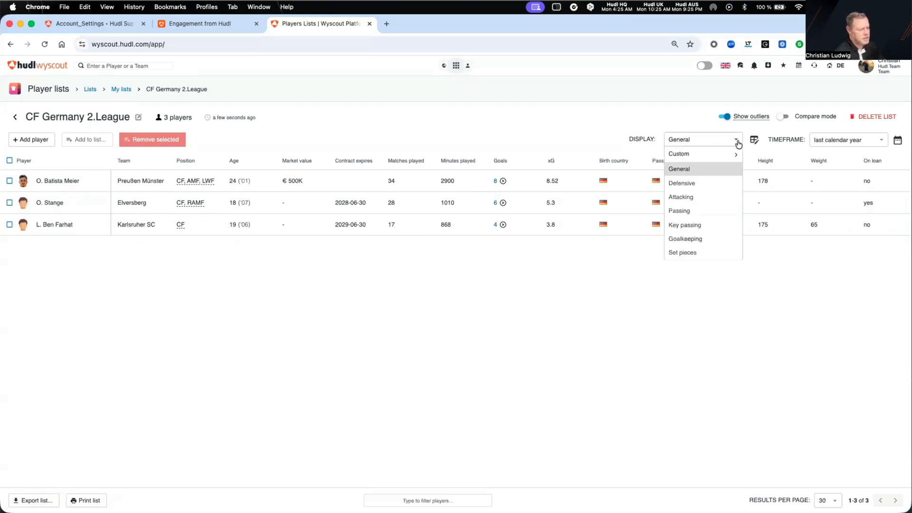
{"action": "left_click", "coordinate": [695, 196]}
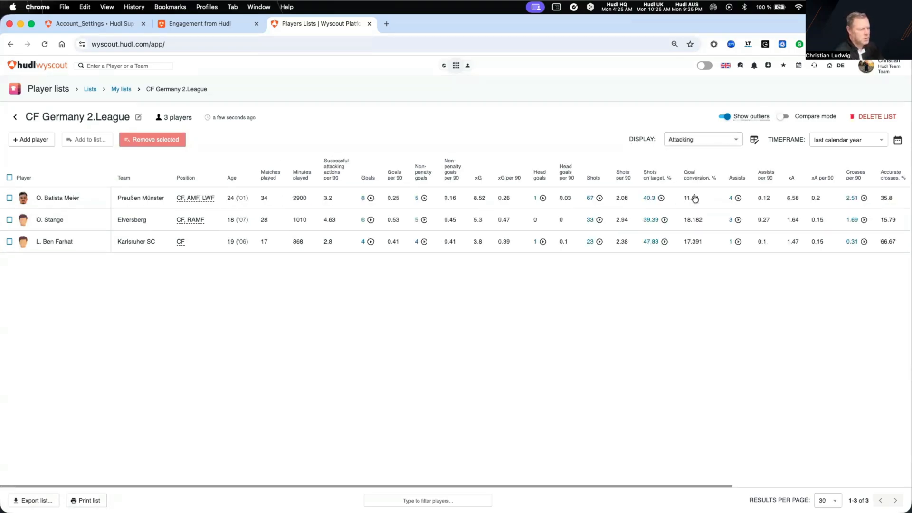
{"action": "left_click", "coordinate": [829, 140]}
{"action": "left_click", "coordinate": [834, 167]}
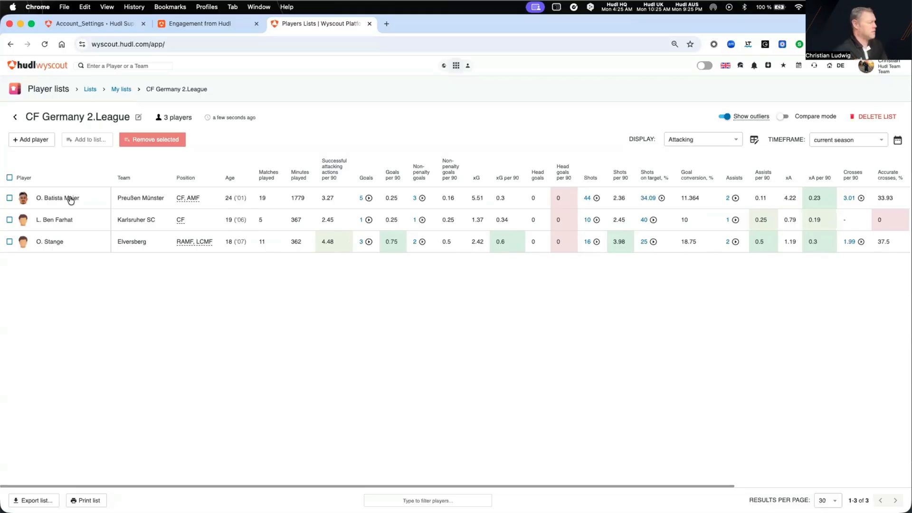
Turn on Compare mode for the list and view the Karlsruher SC player's touches-in-box video clips, closing the player when done
{"action": "left_click", "coordinate": [784, 117]}
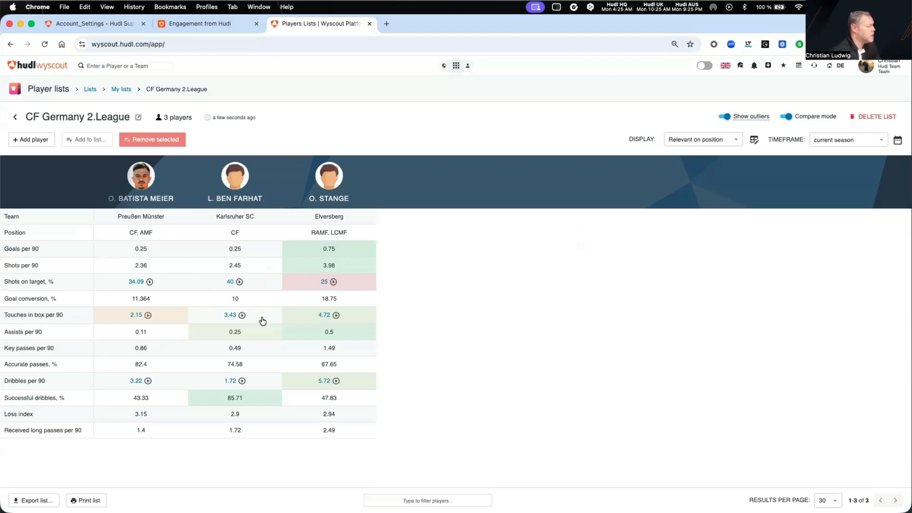
{"action": "left_click", "coordinate": [242, 315]}
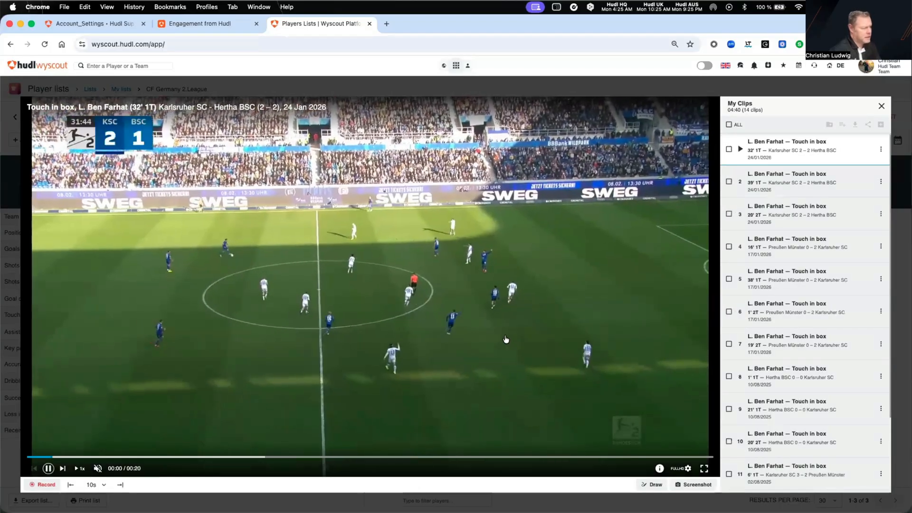
{"action": "left_click", "coordinate": [882, 106]}
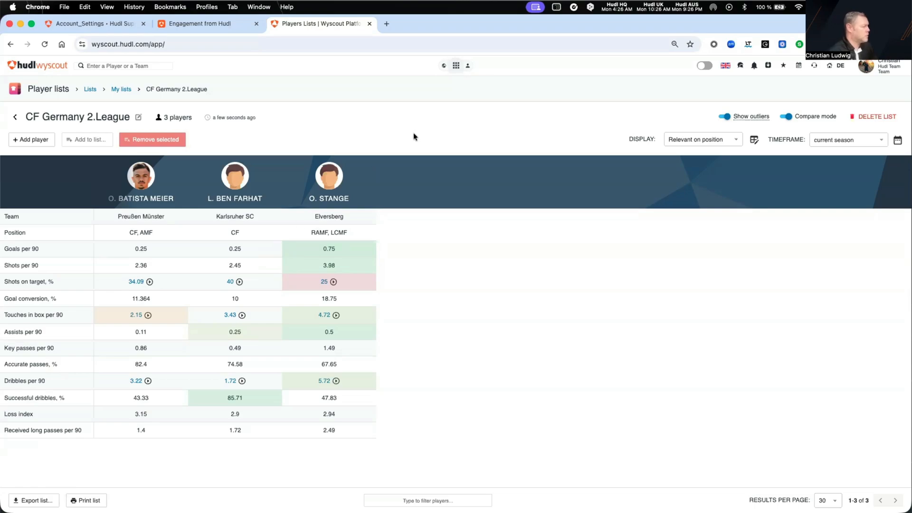
Return to the lists overview, show only My lists and open the list "Benchmarking IV"
{"action": "left_click", "coordinate": [15, 117]}
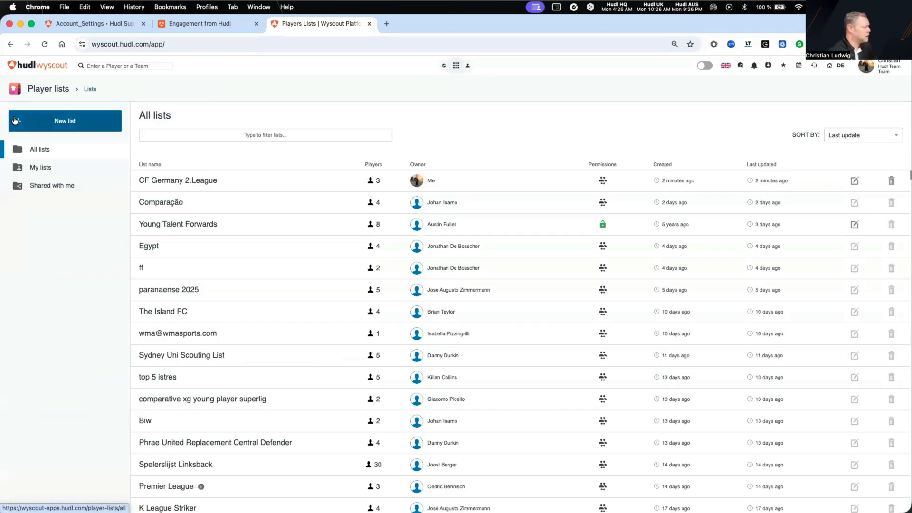
{"action": "left_click", "coordinate": [47, 169]}
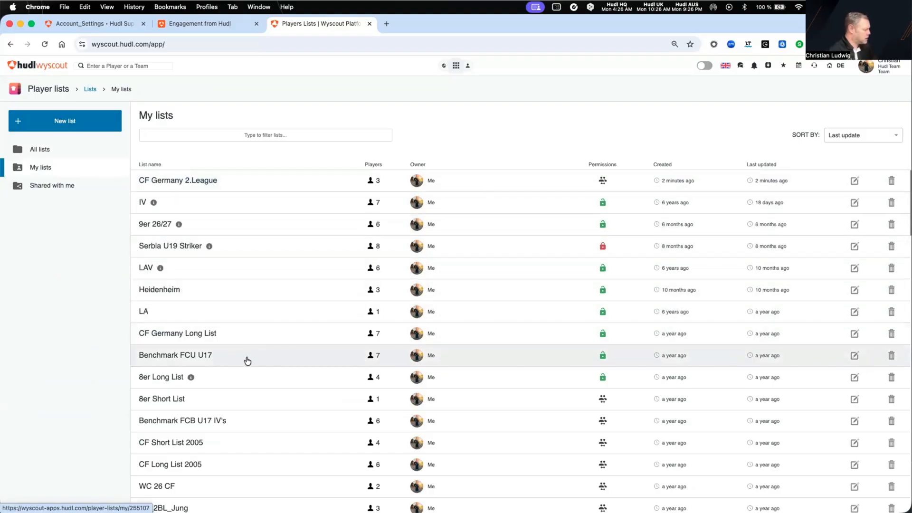
{"action": "scroll", "coordinate": [247, 356], "scroll_direction": "down", "scroll_amount": 4}
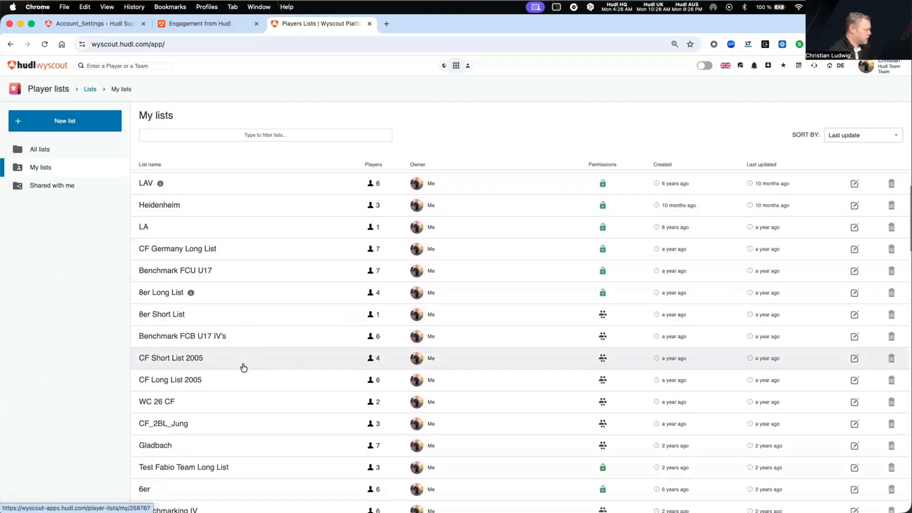
{"action": "scroll", "coordinate": [246, 364], "scroll_direction": "down", "scroll_amount": 2}
{"action": "scroll", "coordinate": [243, 371], "scroll_direction": "down", "scroll_amount": 6}
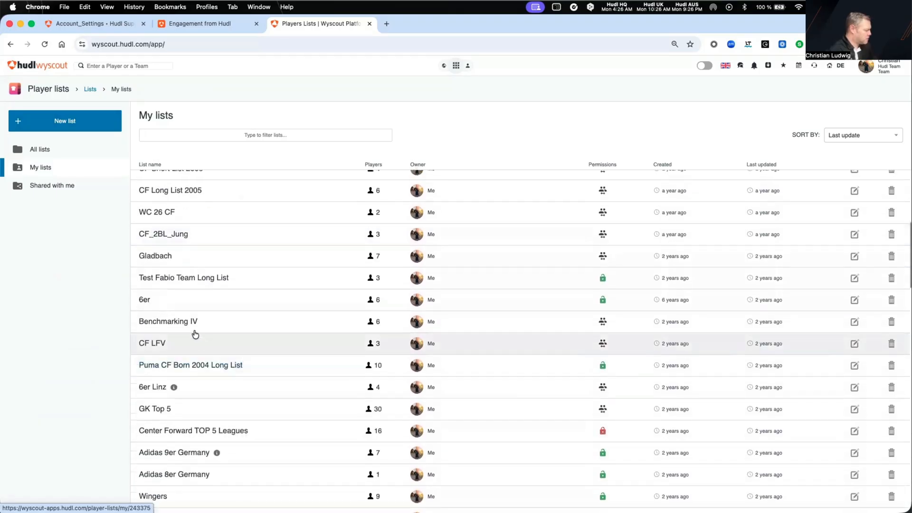
{"action": "left_click", "coordinate": [194, 332]}
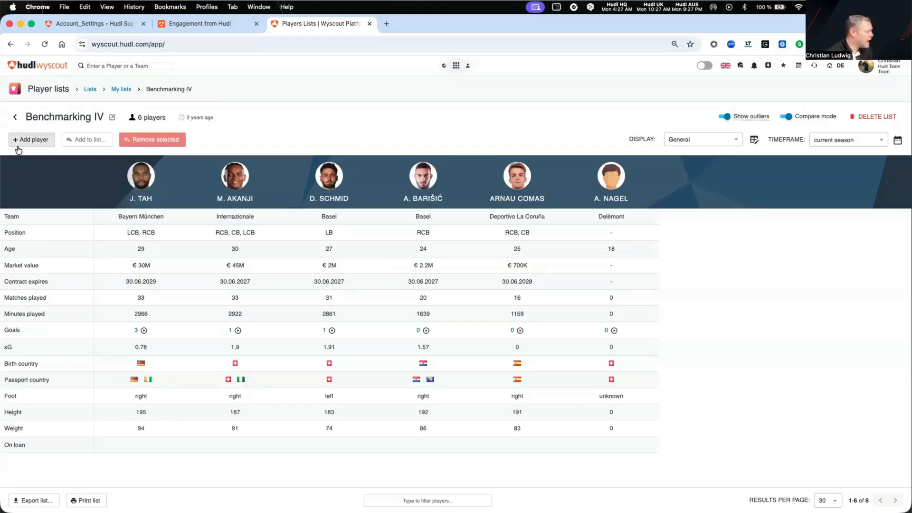
Search for "ronaldo" and add Cristiano Ronaldo ('85, Al Nassr) to the Benchmarking IV list
{"action": "left_click", "coordinate": [29, 139]}
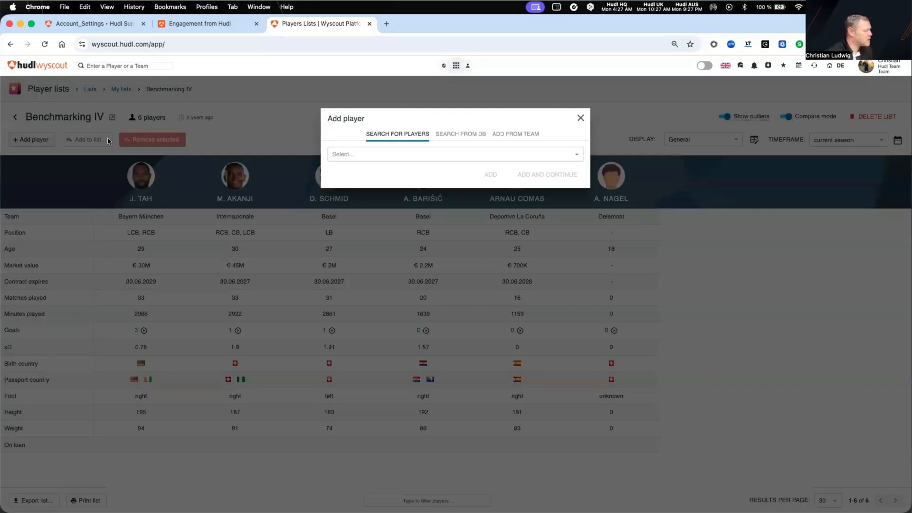
{"action": "left_click", "coordinate": [391, 157]}
{"action": "type", "text": "ro"}
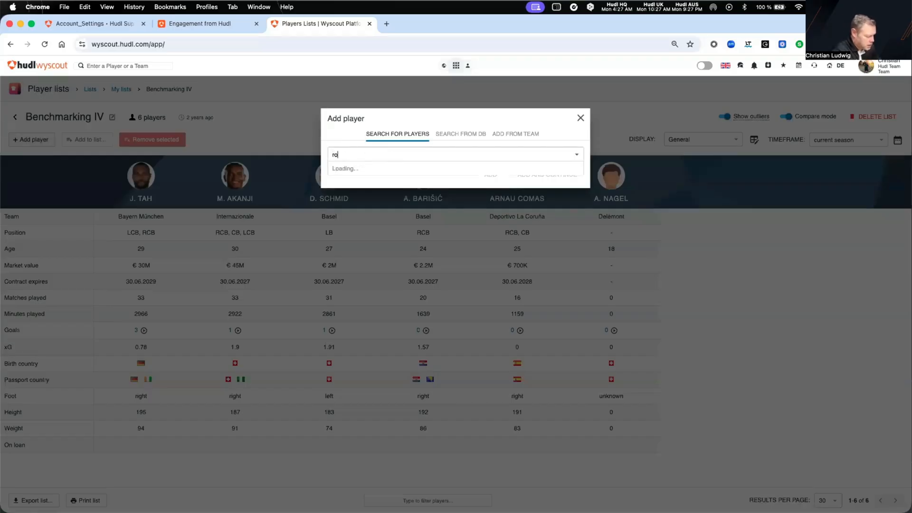
{"action": "type", "text": "naldo"}
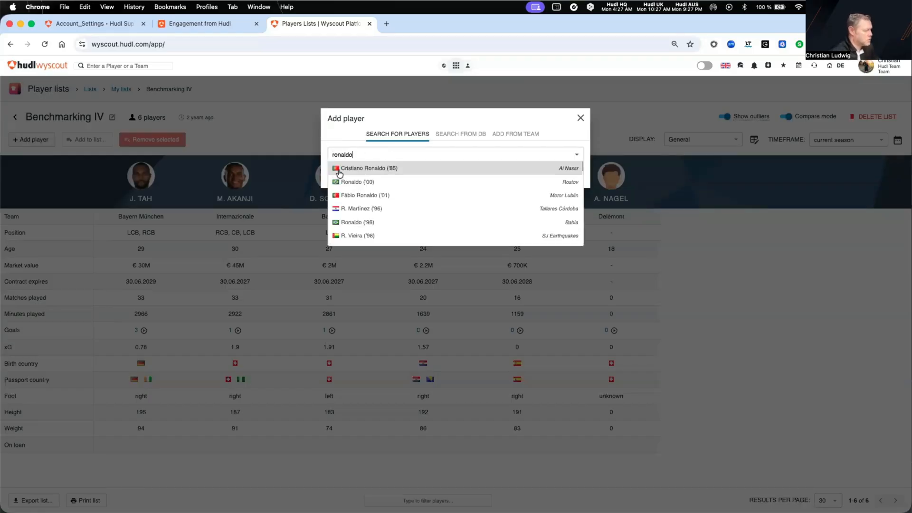
{"action": "left_click", "coordinate": [366, 168]}
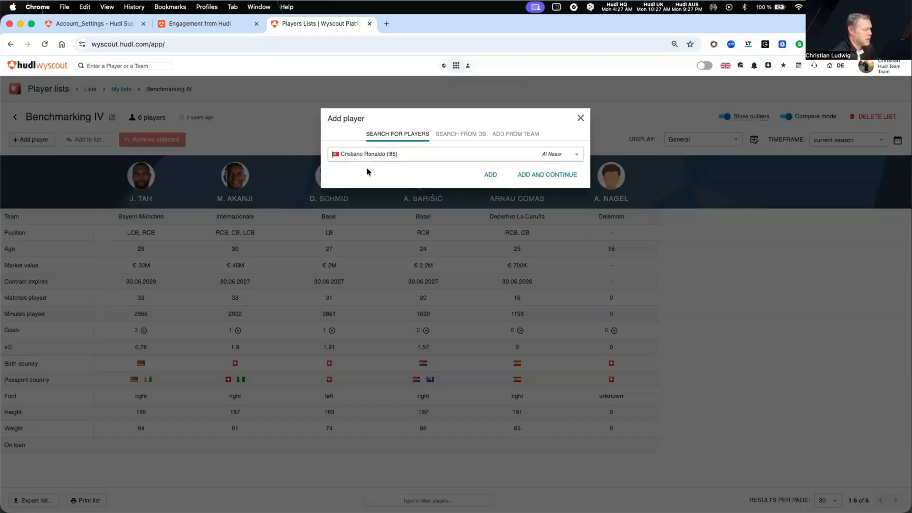
{"action": "left_click", "coordinate": [491, 175]}
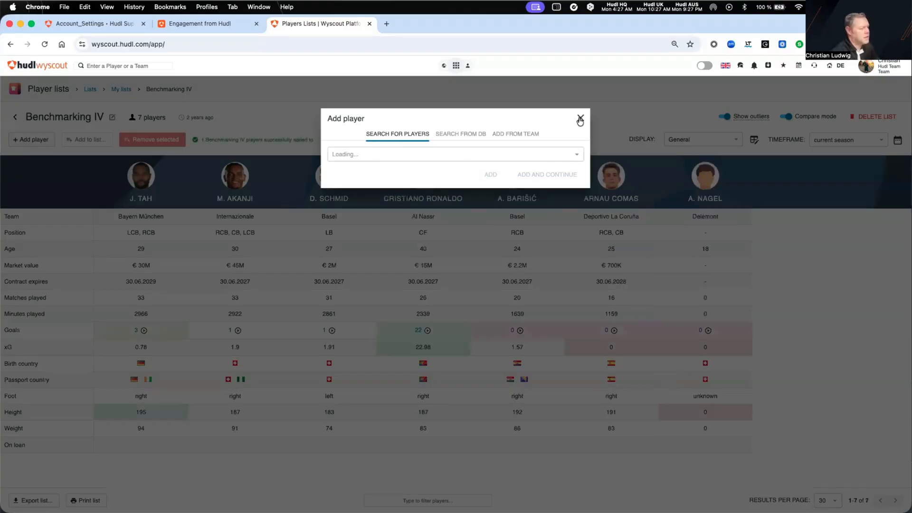
{"action": "left_click", "coordinate": [580, 118]}
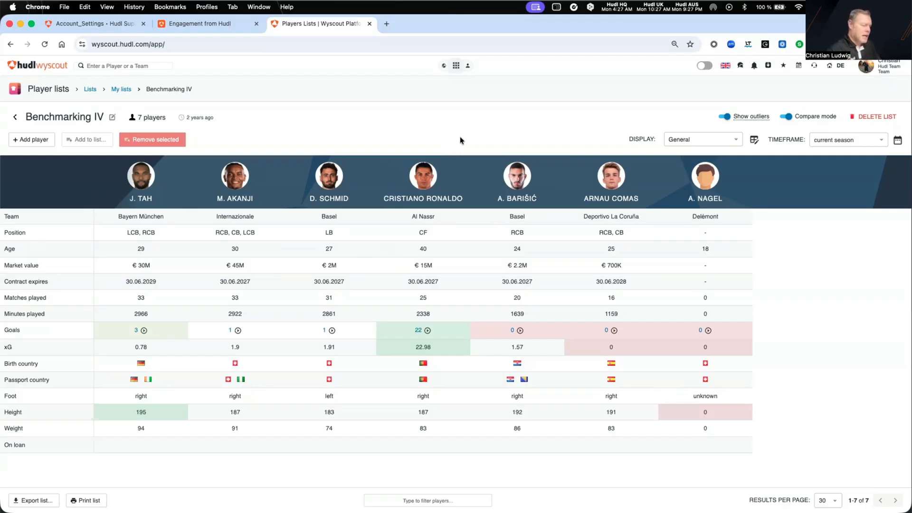
Create a shadow team named "NON Premier" in Shadow Teams, with its players' matches shown in the calendar
{"action": "left_click", "coordinate": [456, 67]}
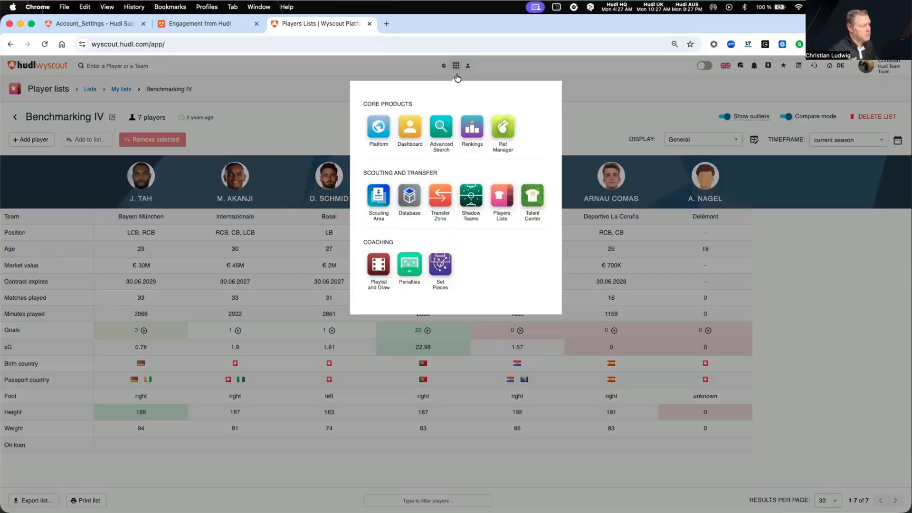
{"action": "left_click", "coordinate": [473, 200]}
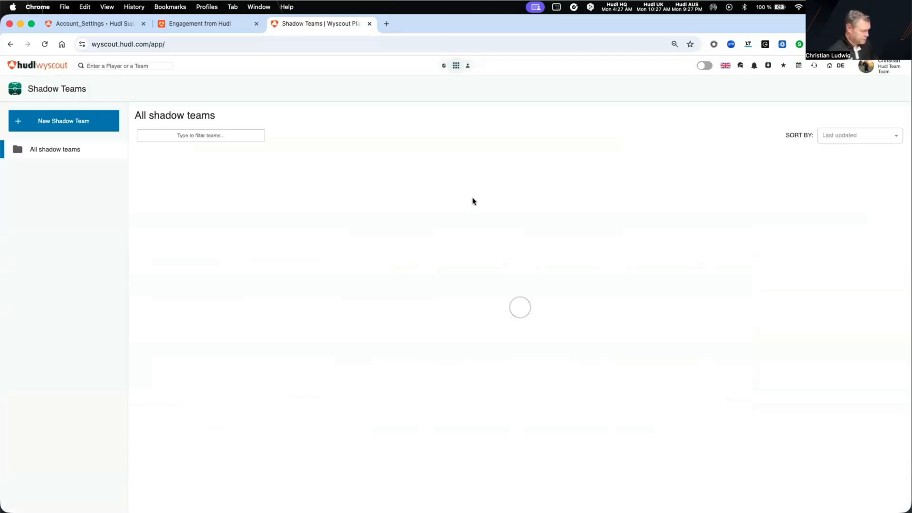
{"action": "left_click", "coordinate": [70, 122]}
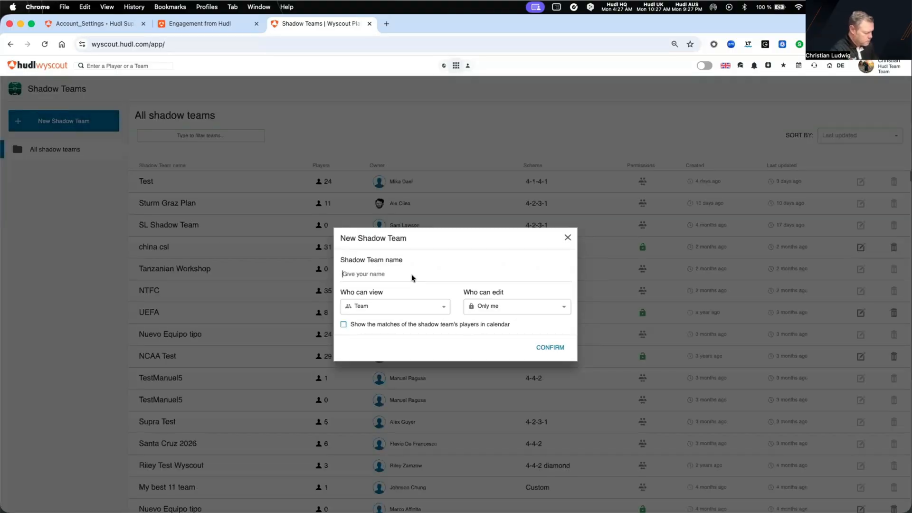
{"action": "type", "text": "NON Premier"}
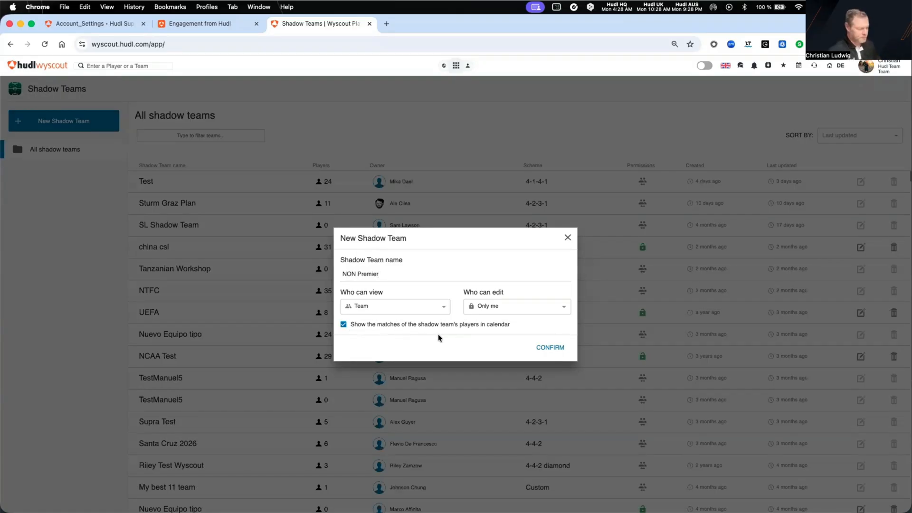
{"action": "left_click", "coordinate": [547, 348]}
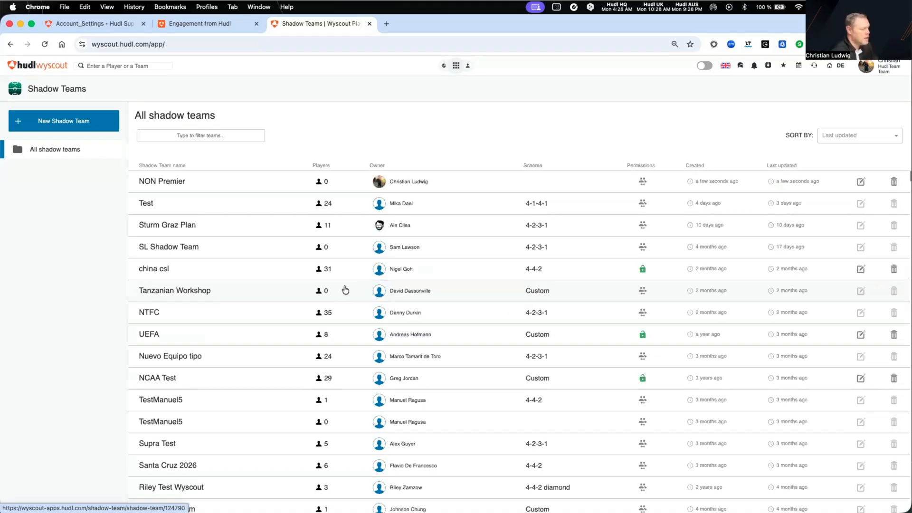
Open the NON Premier shadow team, set its formation to 4-3-3 and include the players' height in the display
{"action": "left_click", "coordinate": [169, 185]}
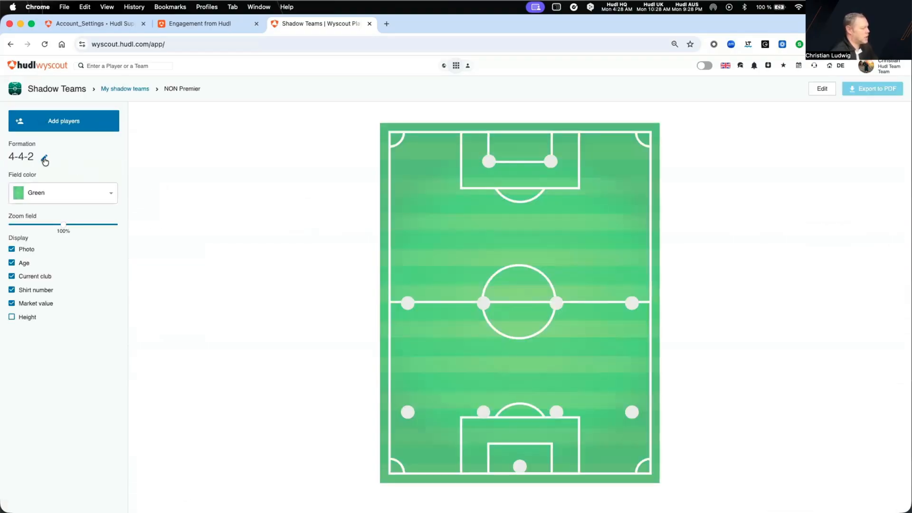
{"action": "left_click", "coordinate": [44, 160]}
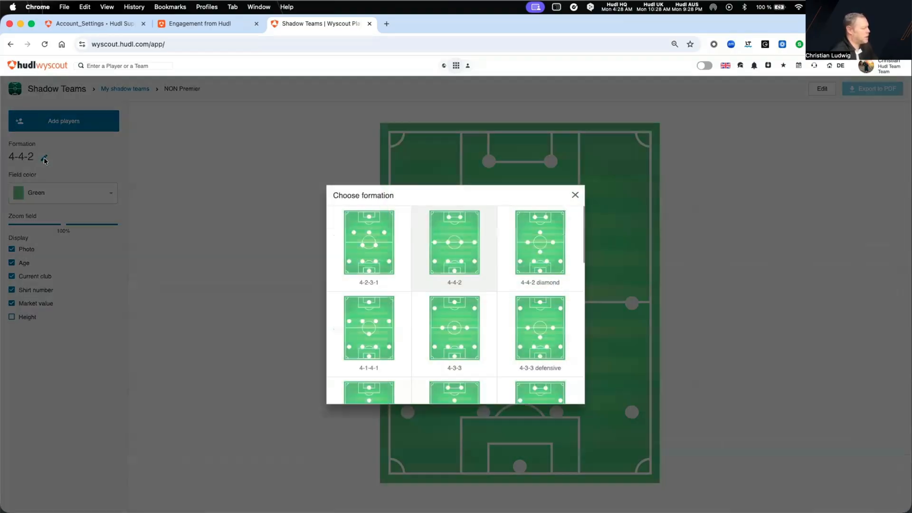
{"action": "left_click", "coordinate": [452, 346]}
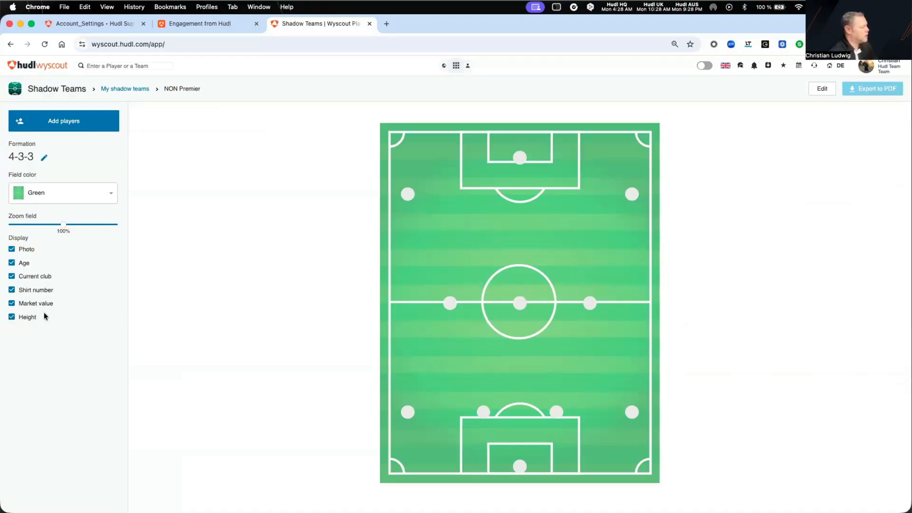
Add all players from the player lists "EPL" and "Lateral left back" to the shadow team
{"action": "left_click", "coordinate": [64, 124]}
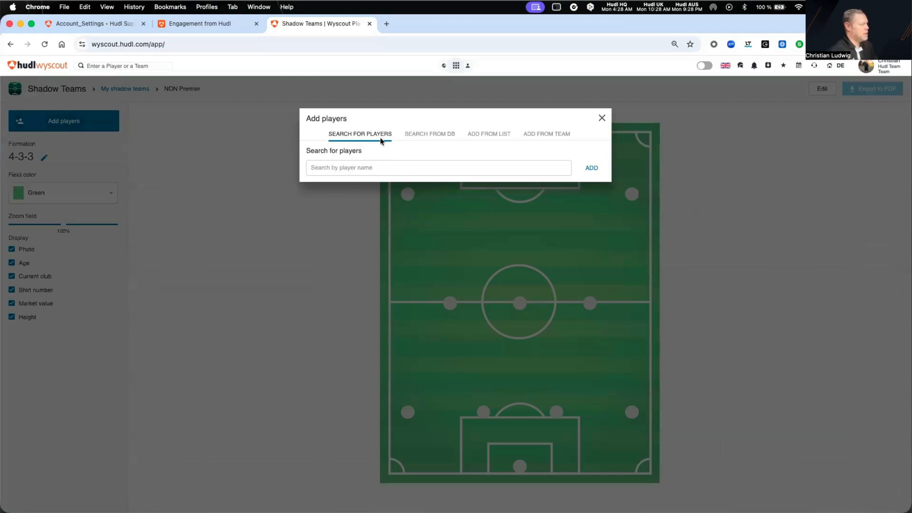
{"action": "left_click", "coordinate": [488, 136]}
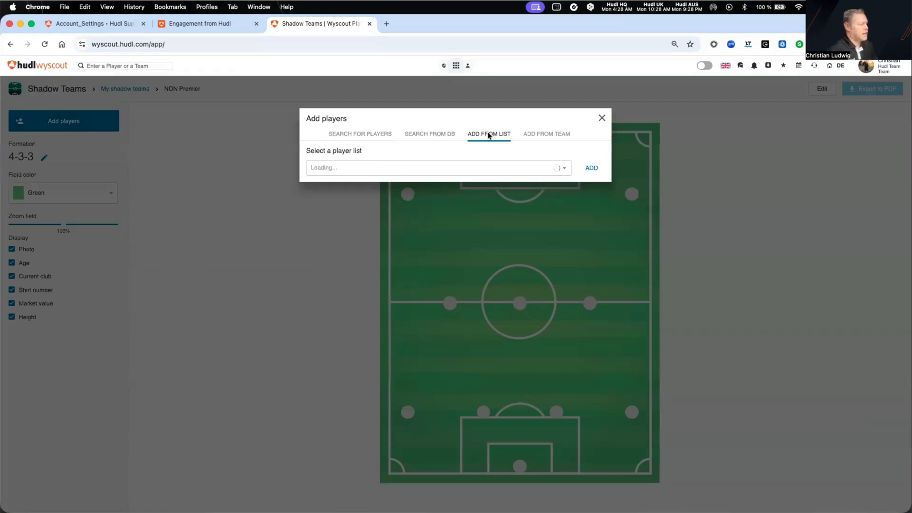
{"action": "left_click", "coordinate": [474, 170]}
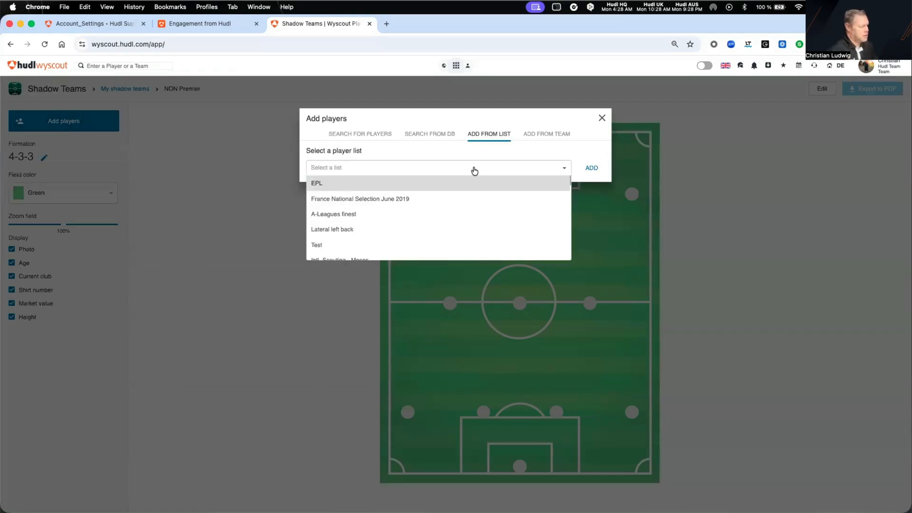
{"action": "left_click", "coordinate": [447, 187]}
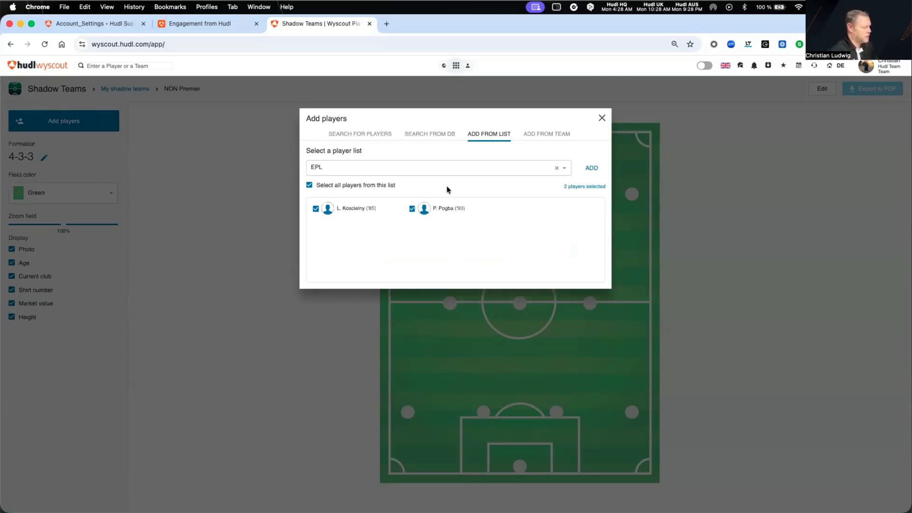
{"action": "left_click", "coordinate": [591, 168]}
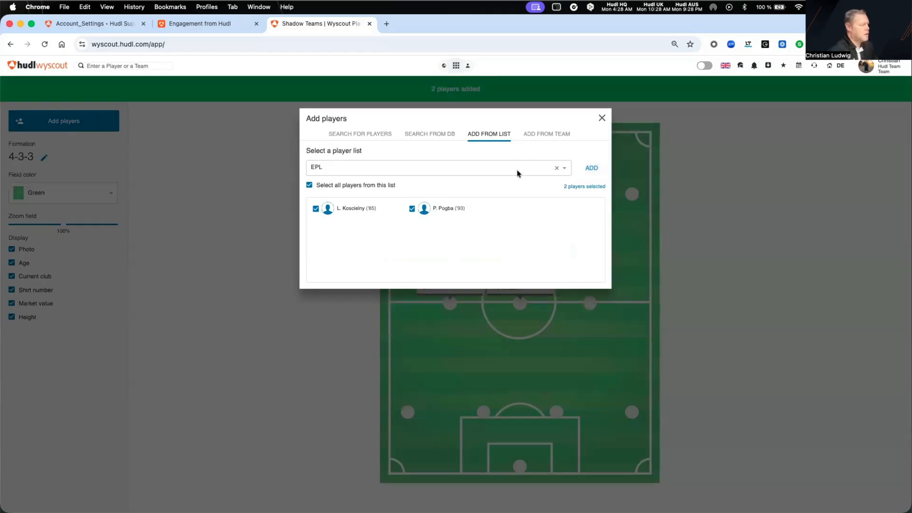
{"action": "left_click", "coordinate": [564, 169]}
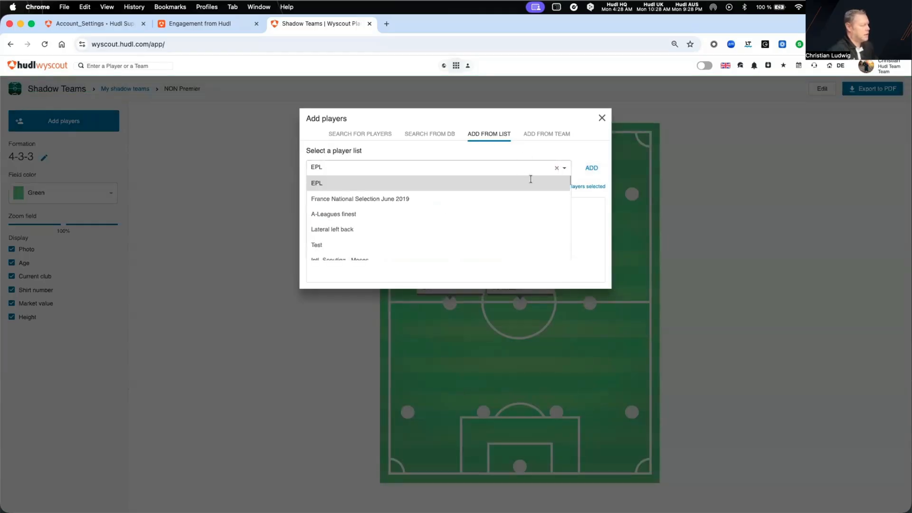
{"action": "left_click", "coordinate": [426, 232]}
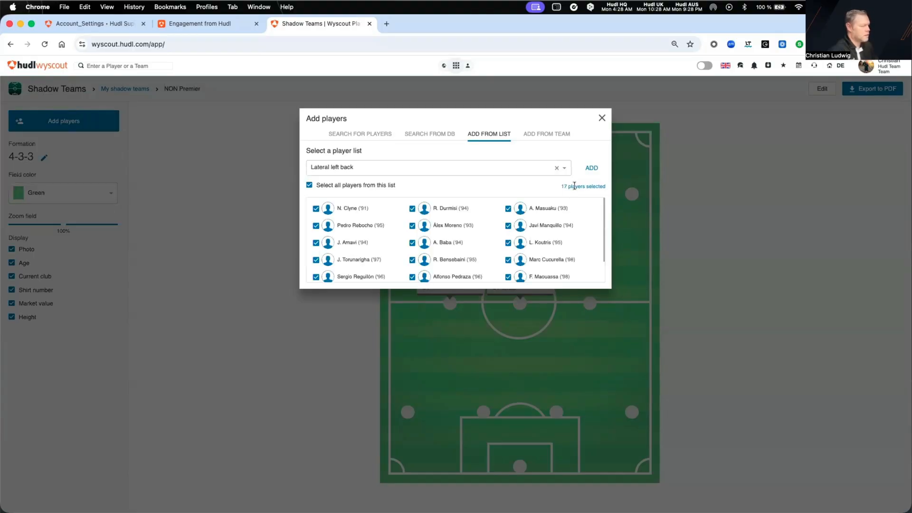
{"action": "left_click", "coordinate": [591, 166]}
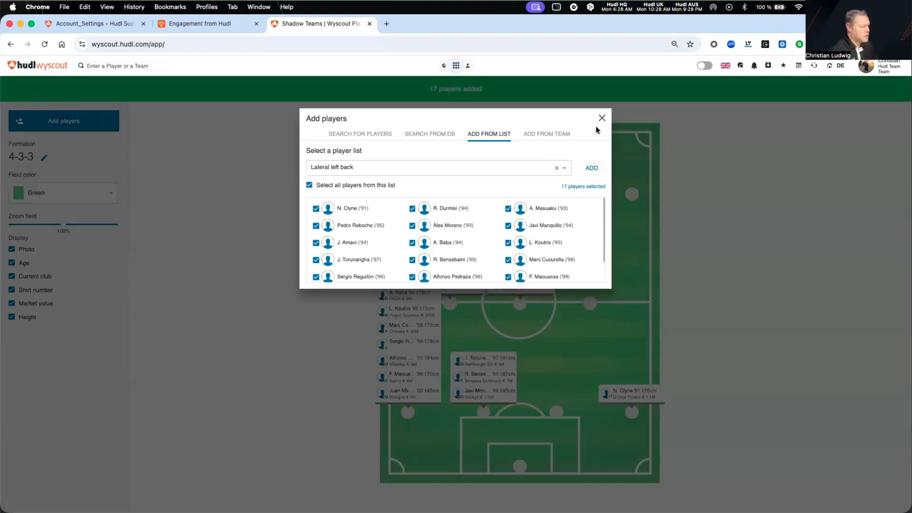
{"action": "left_click", "coordinate": [601, 117]}
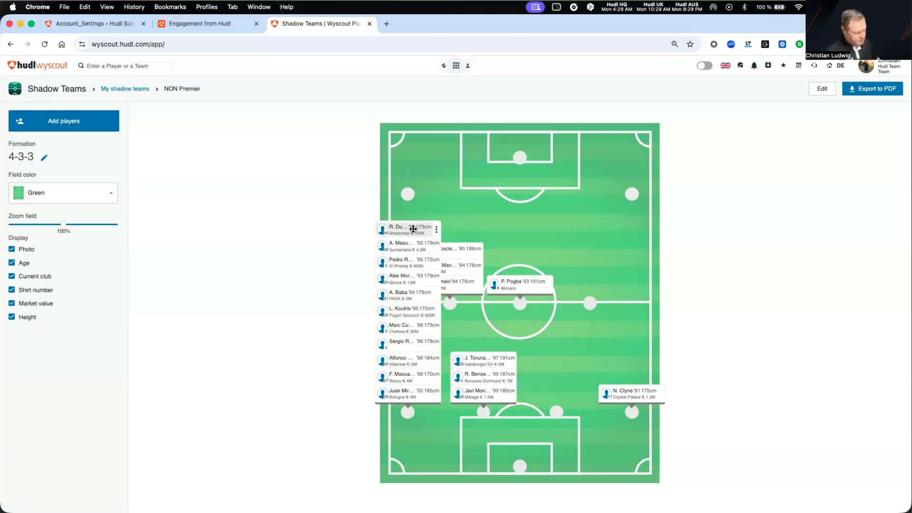
Move Durmisi to striker, Masuaku to left wing, Koscielny to right wing, Pedro Rebocho to right central midfield and Torunarigha to right centre-back
{"action": "left_click_drag", "start_coordinate": [413, 229], "coordinate": [515, 156]}
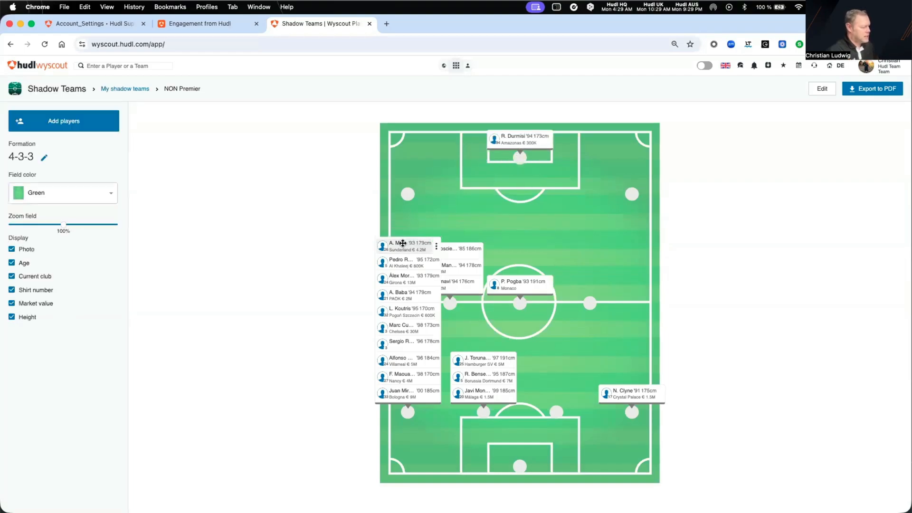
{"action": "left_click_drag", "start_coordinate": [402, 243], "coordinate": [408, 189]}
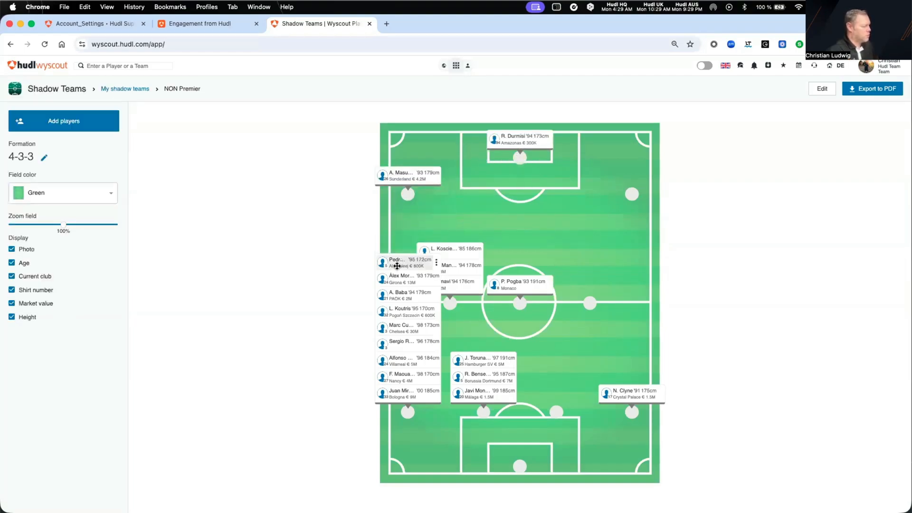
{"action": "left_click_drag", "start_coordinate": [397, 266], "coordinate": [618, 198]}
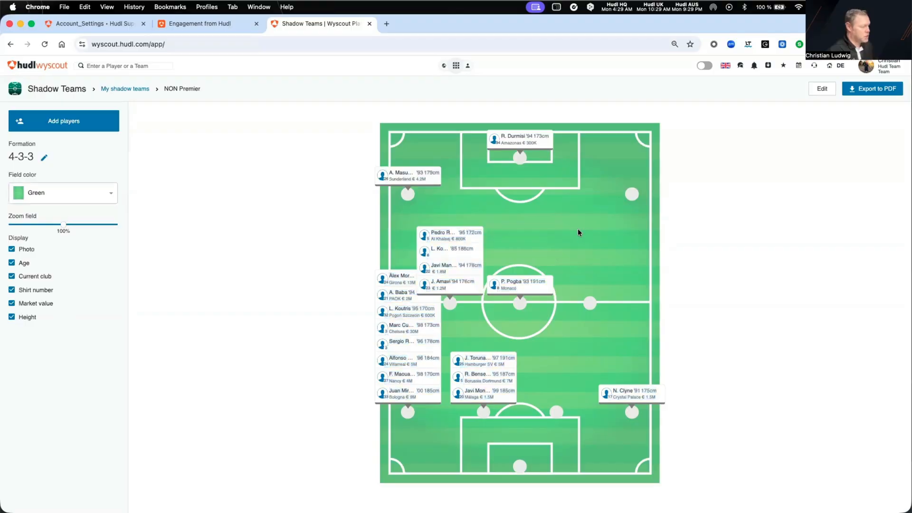
{"action": "left_click_drag", "start_coordinate": [448, 235], "coordinate": [589, 301]}
{"action": "left_click_drag", "start_coordinate": [454, 253], "coordinate": [631, 196]}
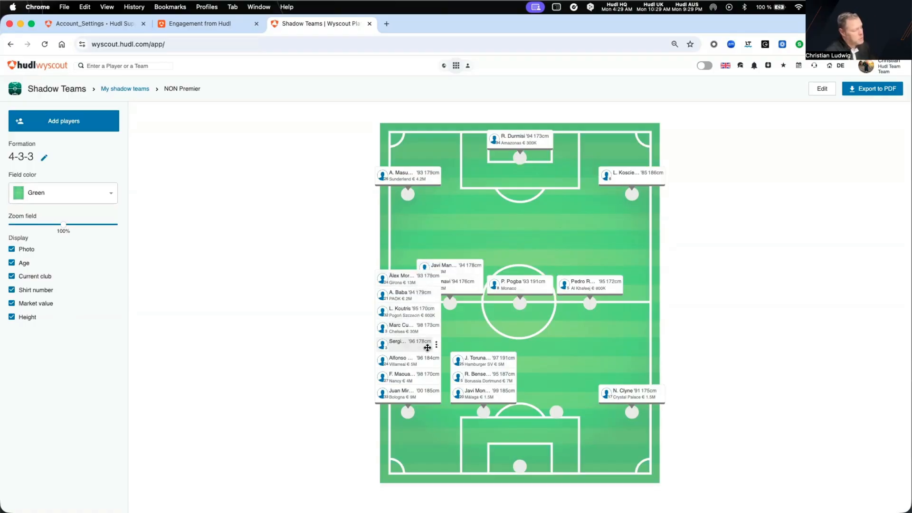
{"action": "left_click_drag", "start_coordinate": [480, 361], "coordinate": [555, 413]}
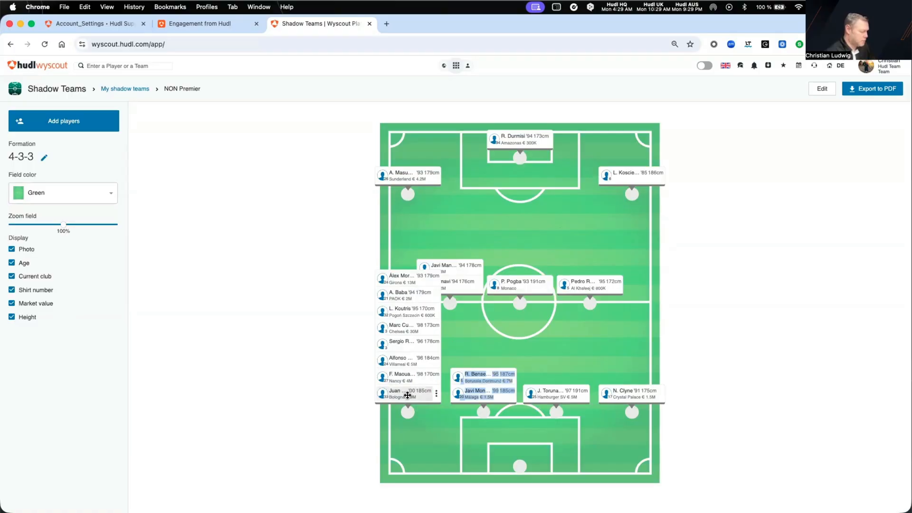
Colour-code three left-backs: the Bologna player green, F. Maouassa (Nancy) yellow and Alfonso Pedraza (Villarreal) red
{"action": "left_click", "coordinate": [436, 394]}
{"action": "left_click", "coordinate": [436, 395]}
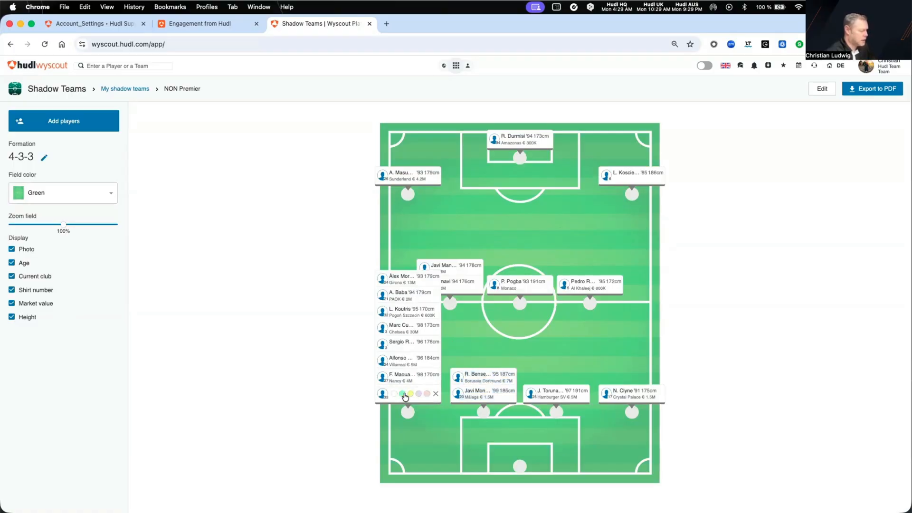
{"action": "left_click", "coordinate": [402, 393]}
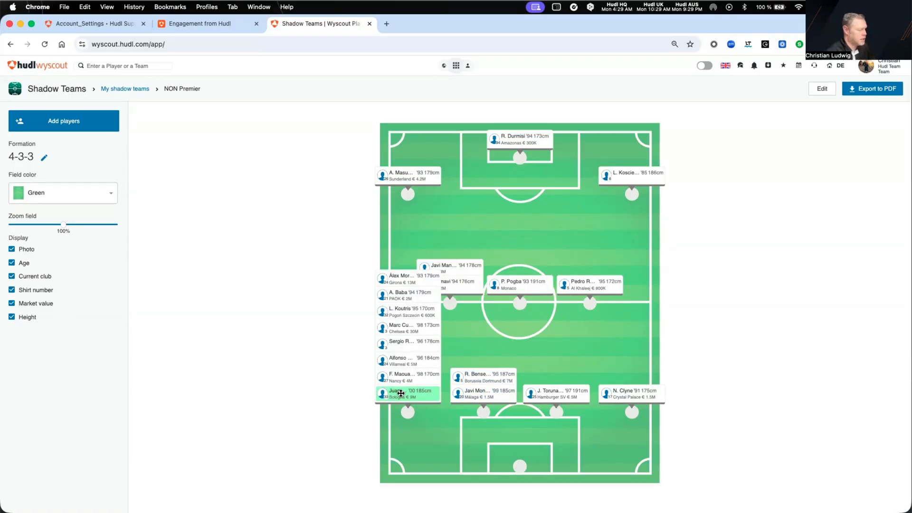
{"action": "left_click", "coordinate": [437, 379]}
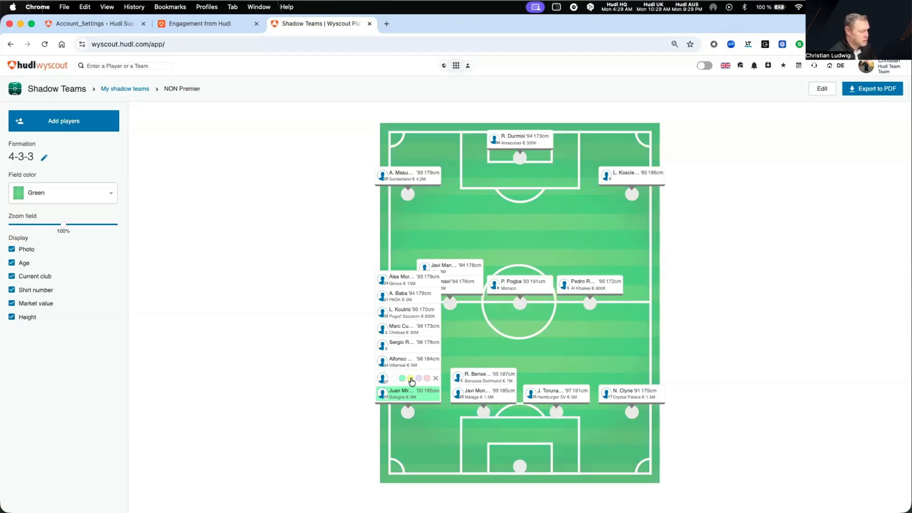
{"action": "left_click", "coordinate": [411, 379]}
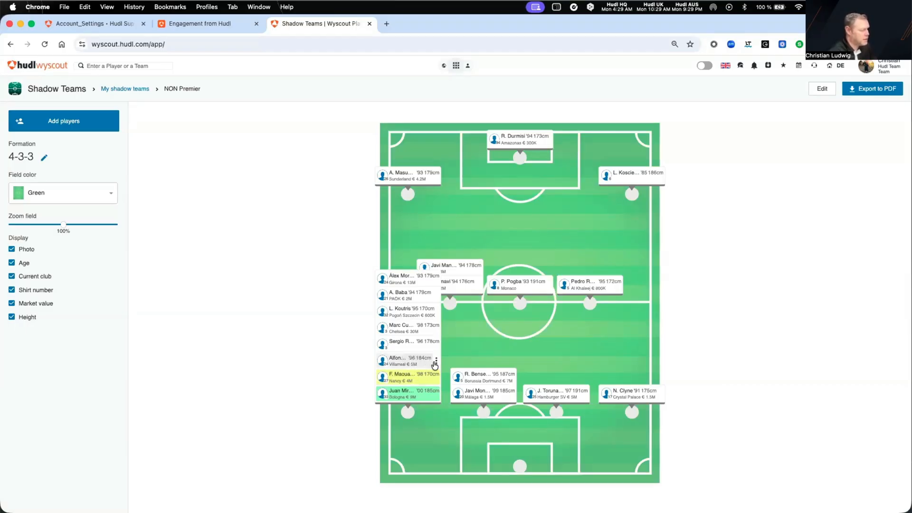
{"action": "left_click", "coordinate": [436, 362]}
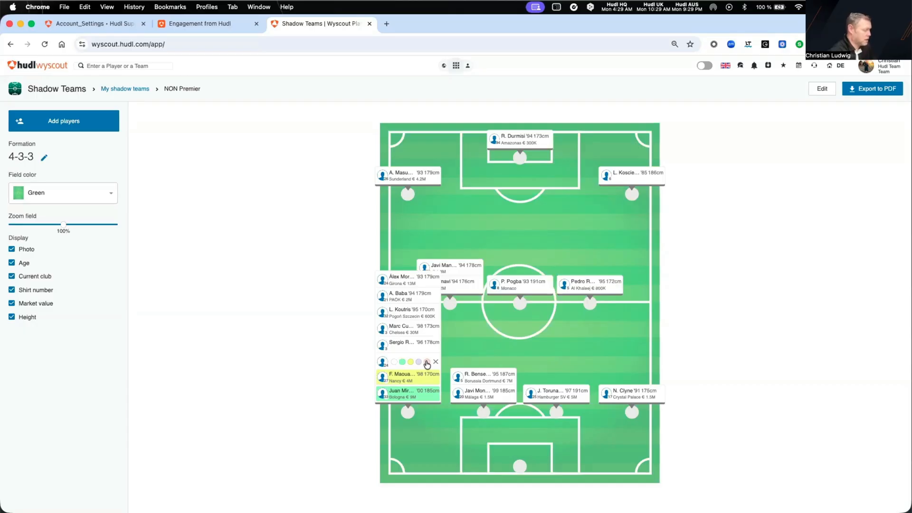
{"action": "left_click", "coordinate": [427, 363]}
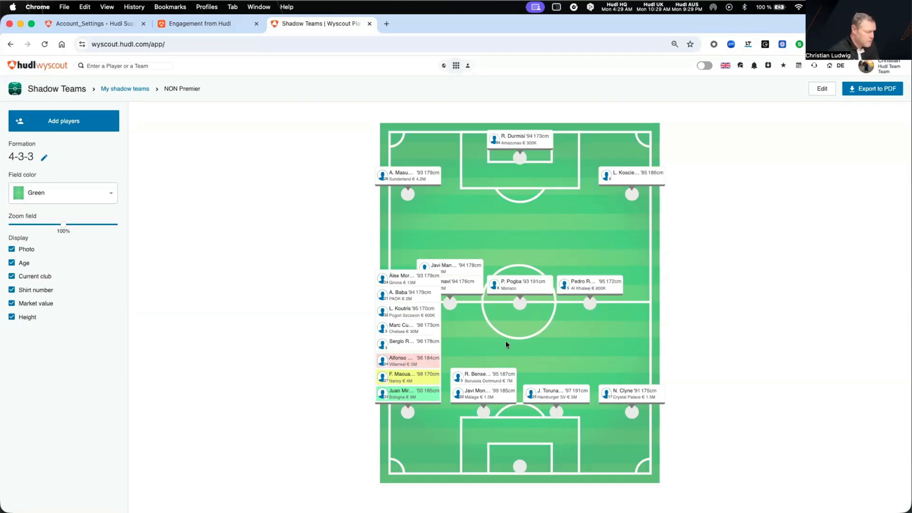
Search for "chavez" from the right-wing position and add R. Chávez ('94, Monterrey) there
{"action": "left_click", "coordinate": [631, 194]}
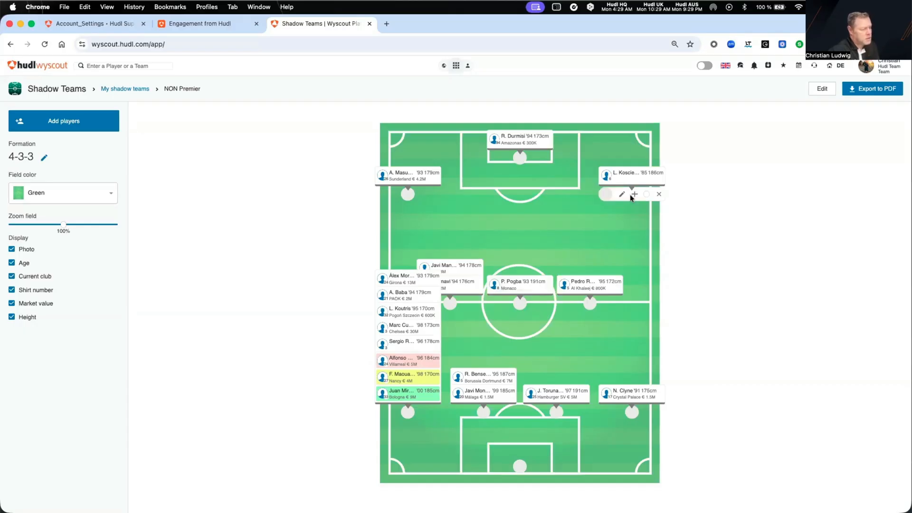
{"action": "left_click", "coordinate": [635, 196]}
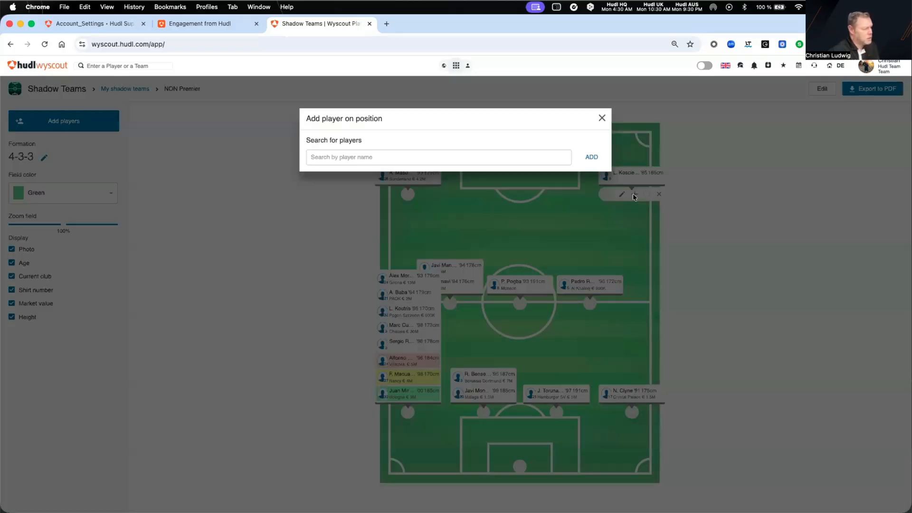
{"action": "left_click", "coordinate": [481, 159]}
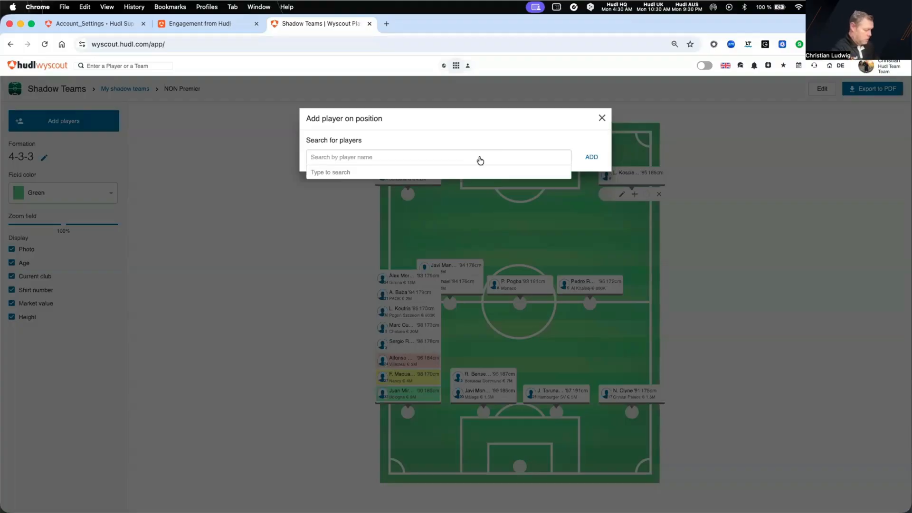
{"action": "type", "text": "chavez"}
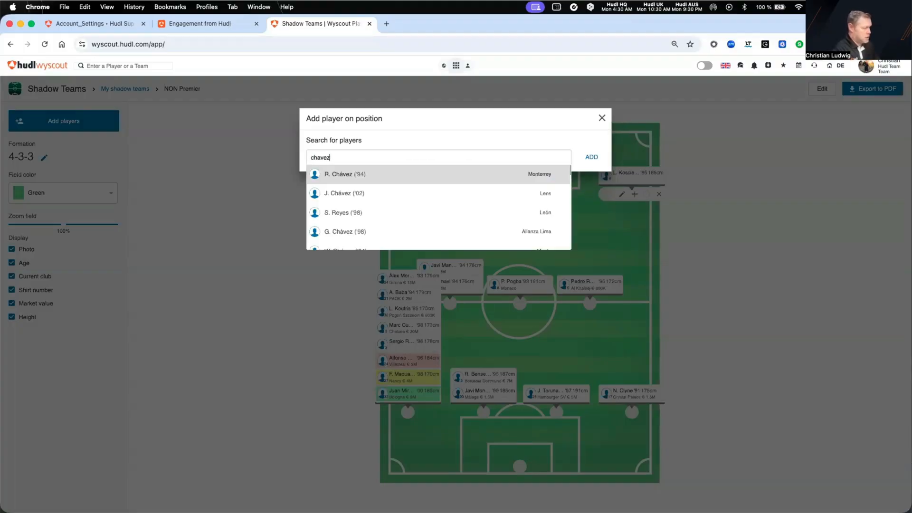
{"action": "left_click", "coordinate": [482, 174]}
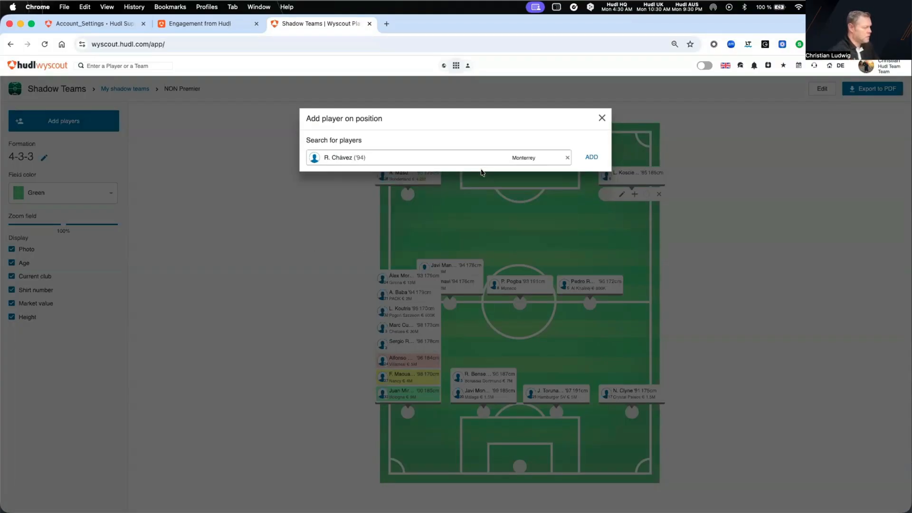
{"action": "left_click", "coordinate": [593, 160]}
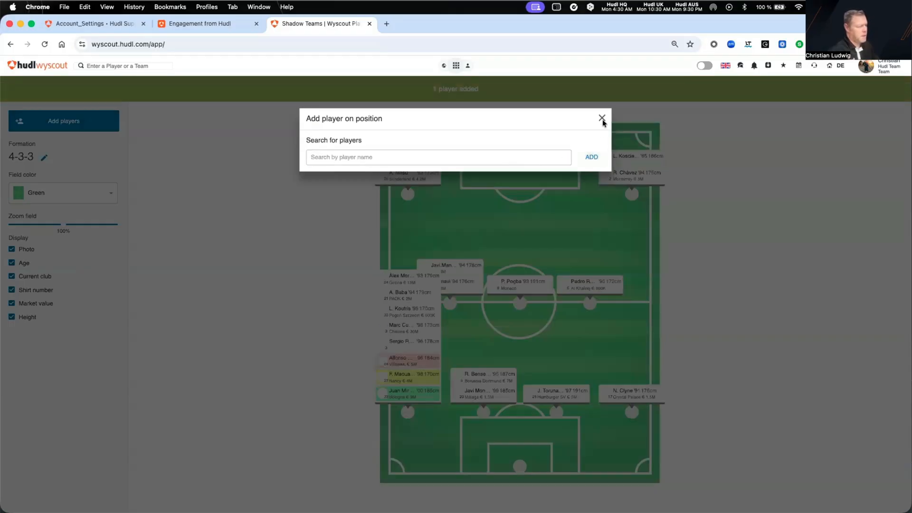
{"action": "left_click", "coordinate": [601, 117]}
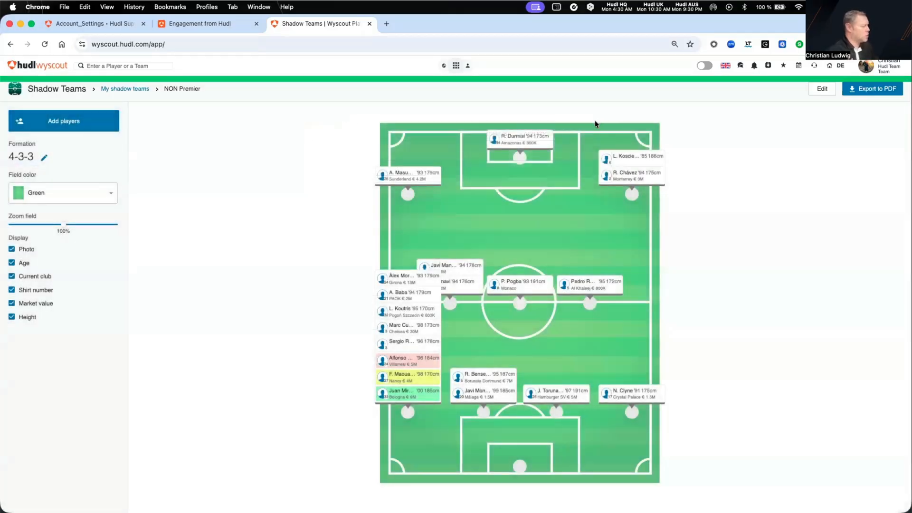